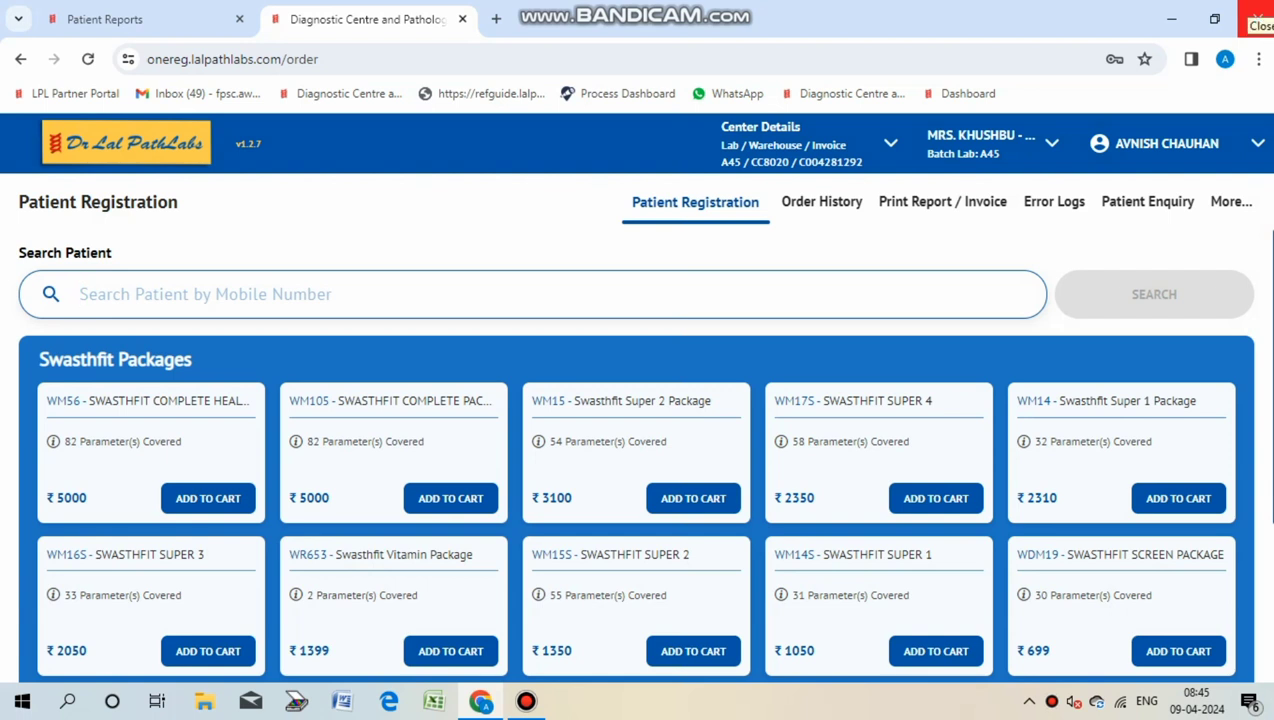
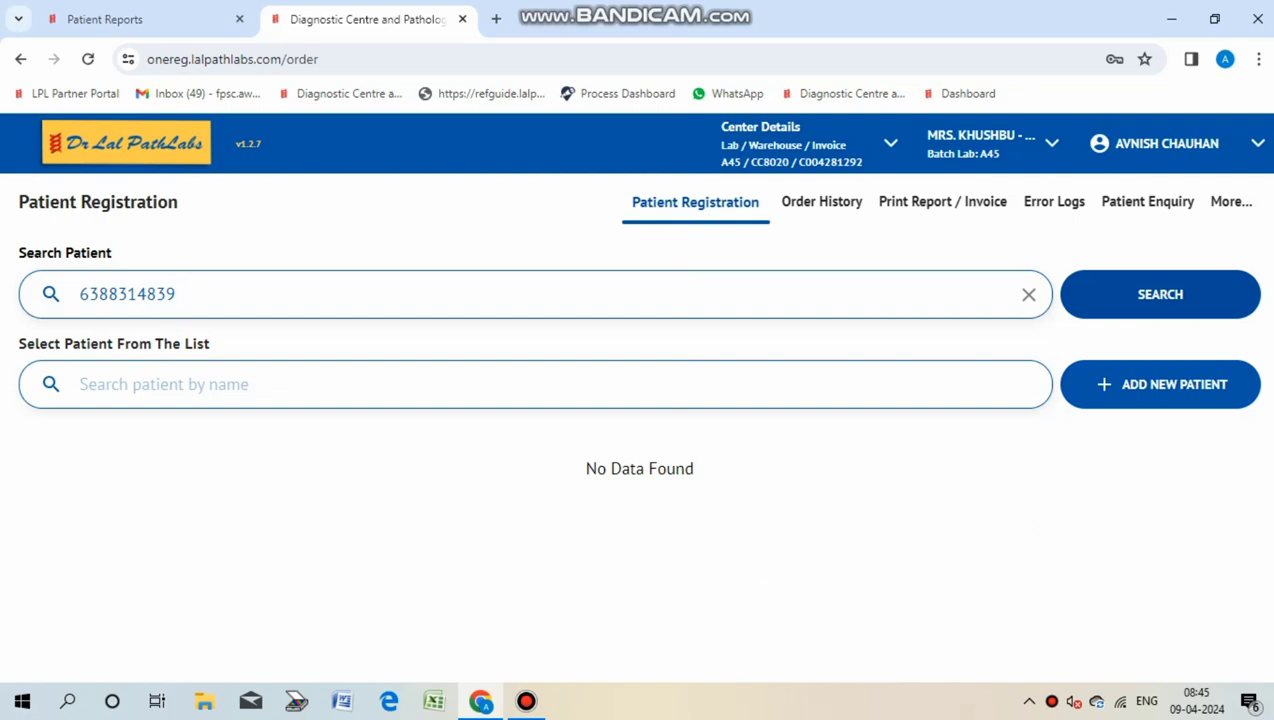
Step: Start a new patient record with gender Female and her full name in capitals
{"action": "left_click", "coordinate": [1160, 384]}
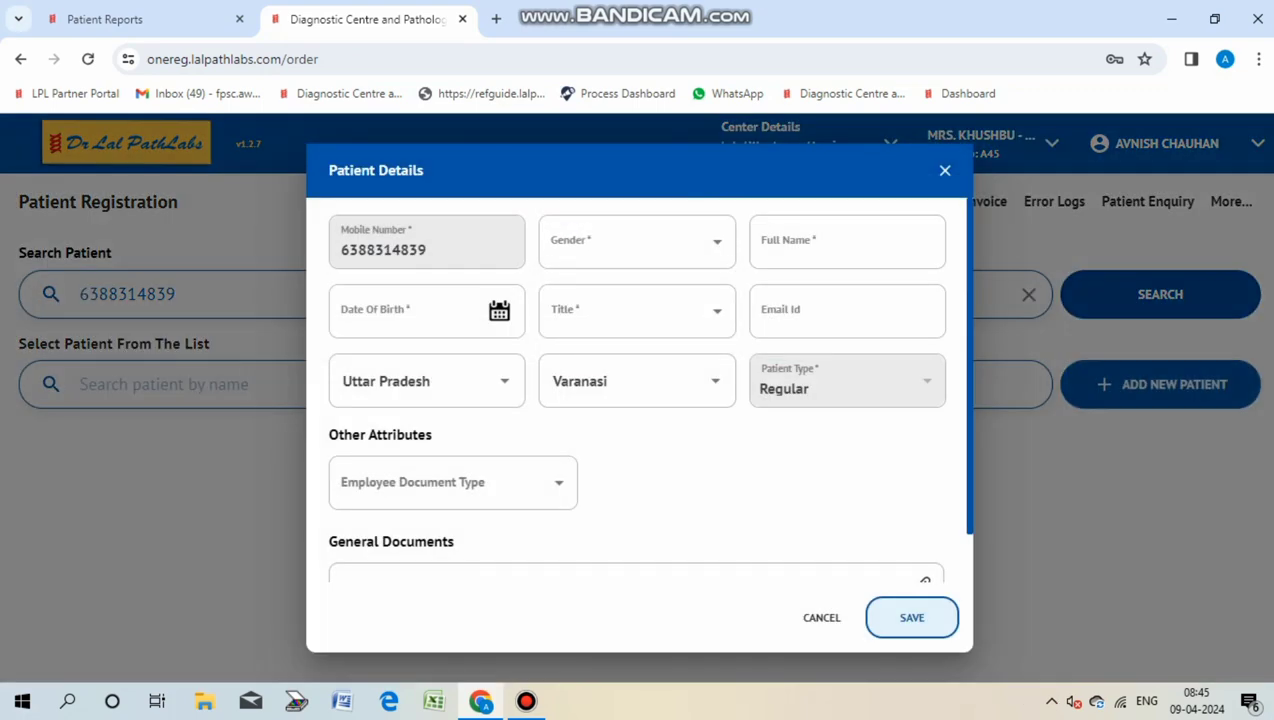
{"action": "key", "text": "space"}
{"action": "key", "text": "Down"}
{"action": "key", "text": "Return"}
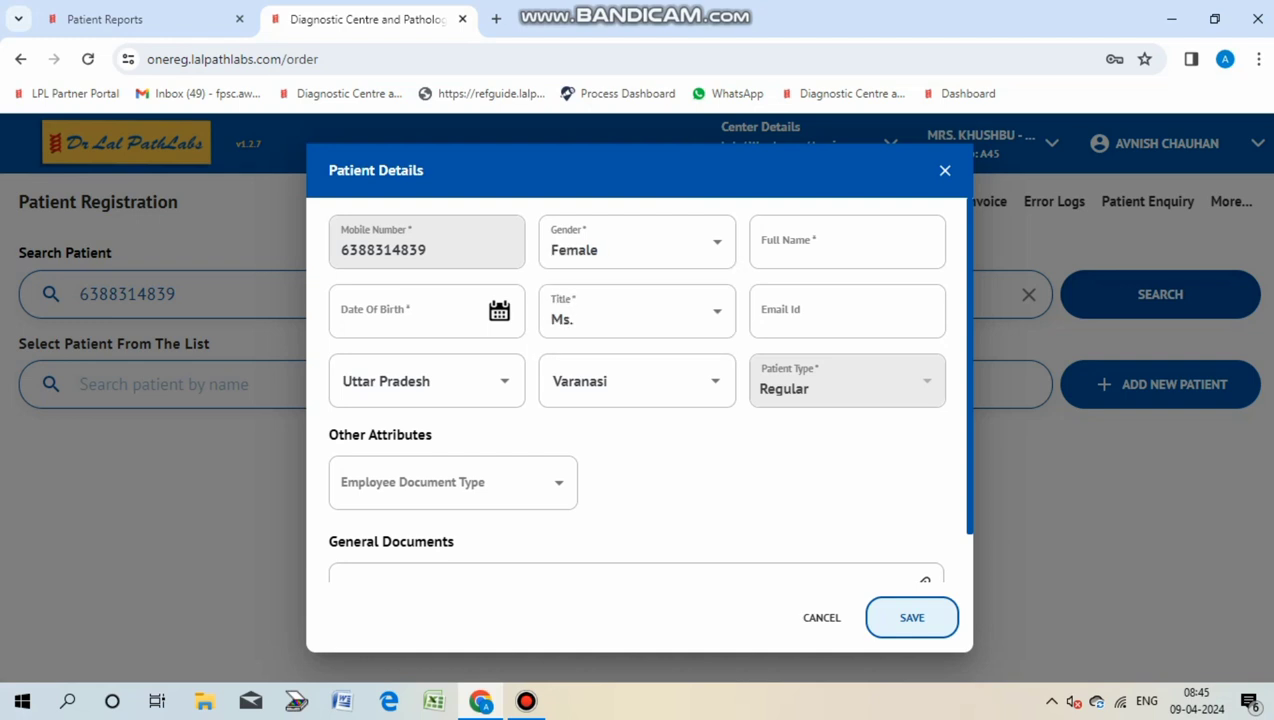
{"action": "key", "text": "Tab"}
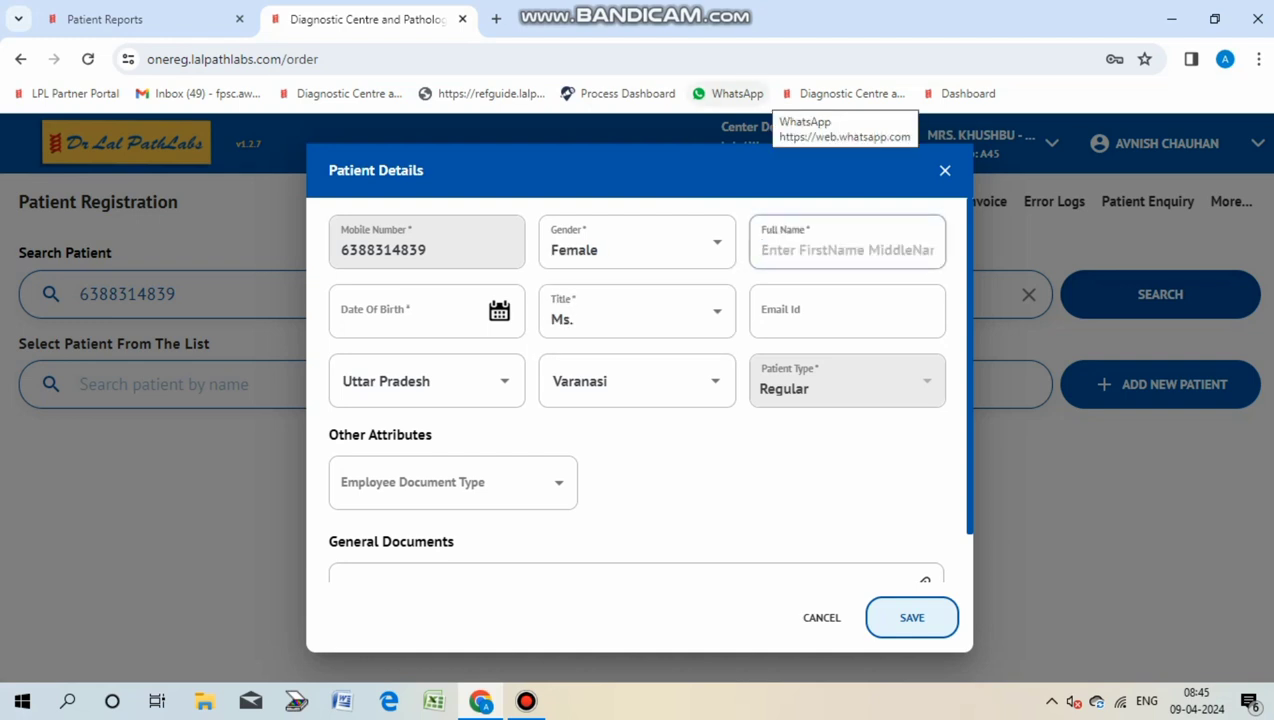
{"action": "type", "text": "ar"}
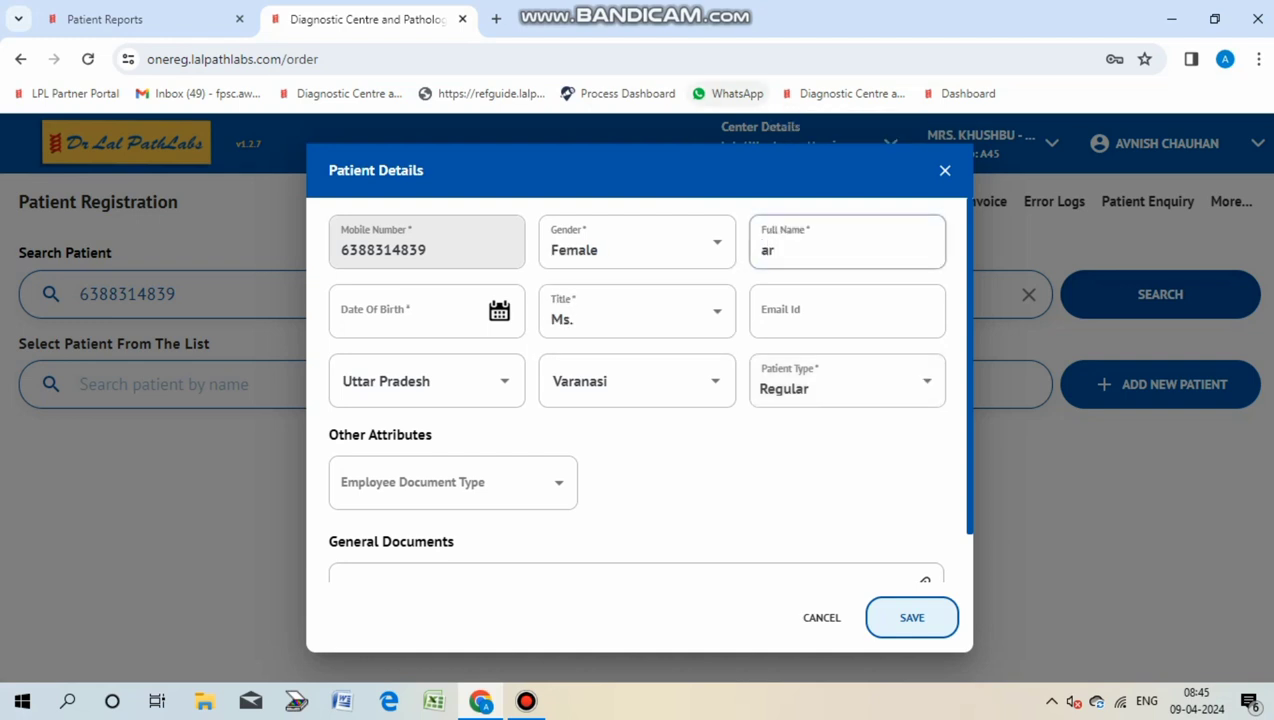
{"action": "type", "text": "pita"}
{"action": "key", "text": "BackSpace"}
{"action": "key", "text": "BackSpace"}
{"action": "key", "text": "BackSpace"}
{"action": "key", "text": "BackSpace"}
{"action": "key", "text": "BackSpace"}
{"action": "key", "text": "BackSpace"}
{"action": "type", "text": "ARPITA"}
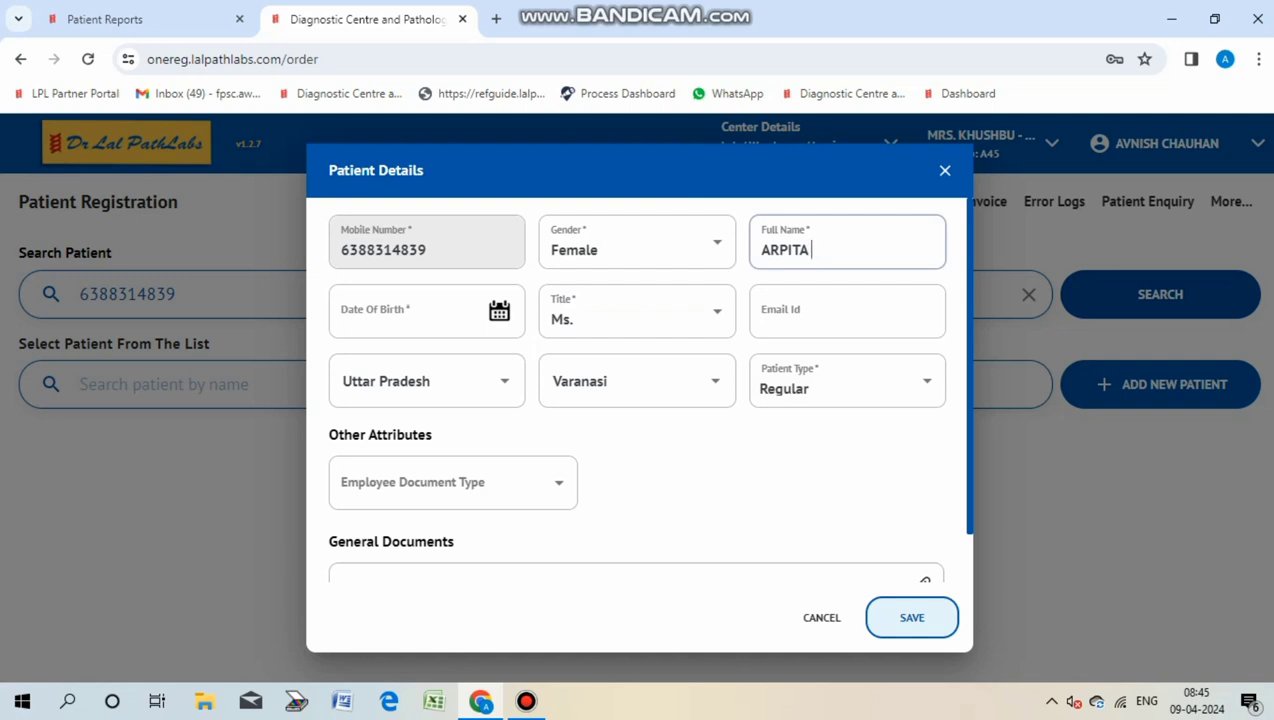
Step: Set her birth date to the 9th, 1994, save, and mark her condition as Others
{"action": "left_click", "coordinate": [400, 318]}
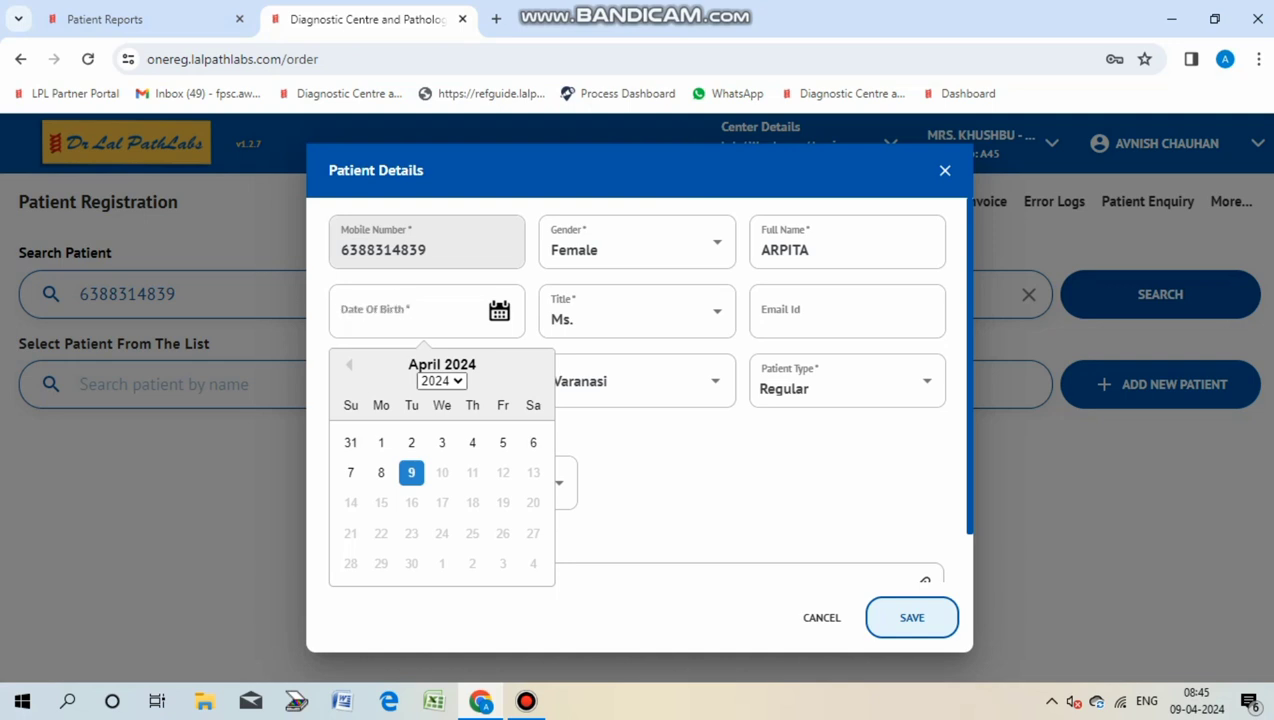
{"action": "left_click", "coordinate": [441, 380]}
{"action": "scroll", "coordinate": [437, 220], "scroll_direction": "up", "scroll_amount": 5}
{"action": "key", "text": "Up"}
{"action": "key", "text": "Up"}
{"action": "key", "text": "Up"}
{"action": "key", "text": "Up"}
{"action": "key", "text": "Up"}
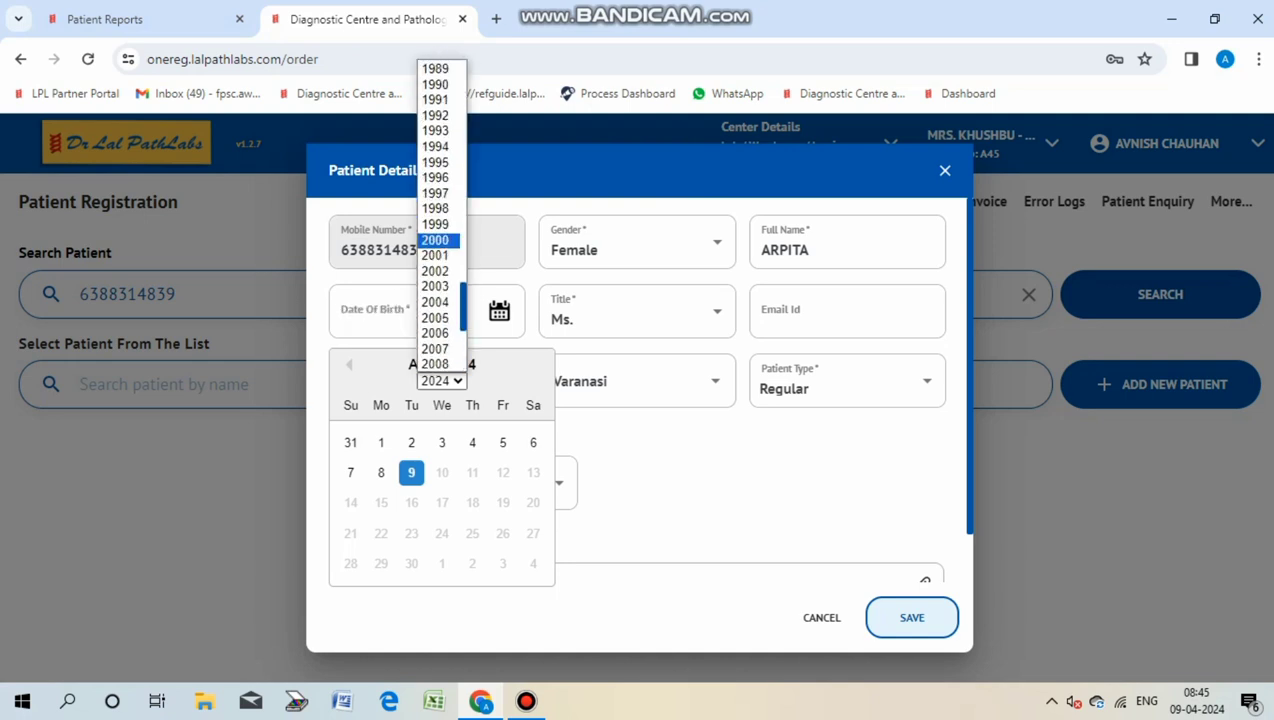
{"action": "key", "text": "Return"}
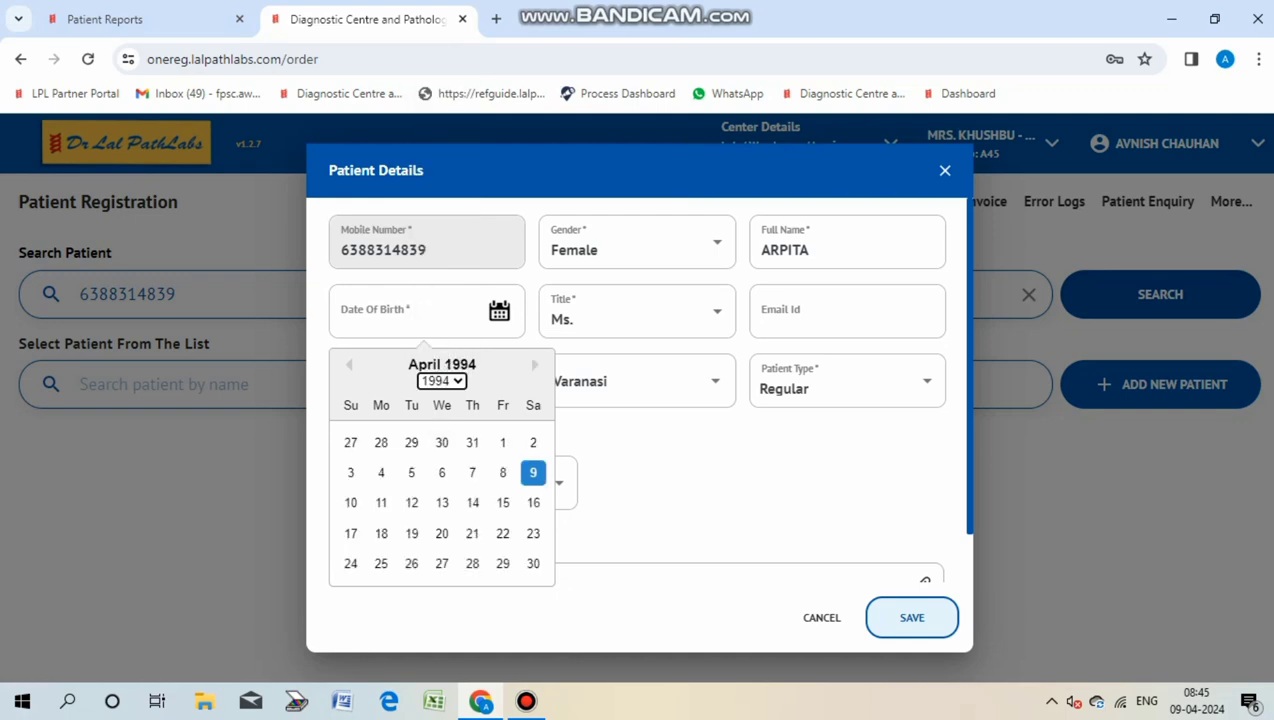
{"action": "left_click", "coordinate": [533, 472]}
{"action": "left_click", "coordinate": [911, 617]}
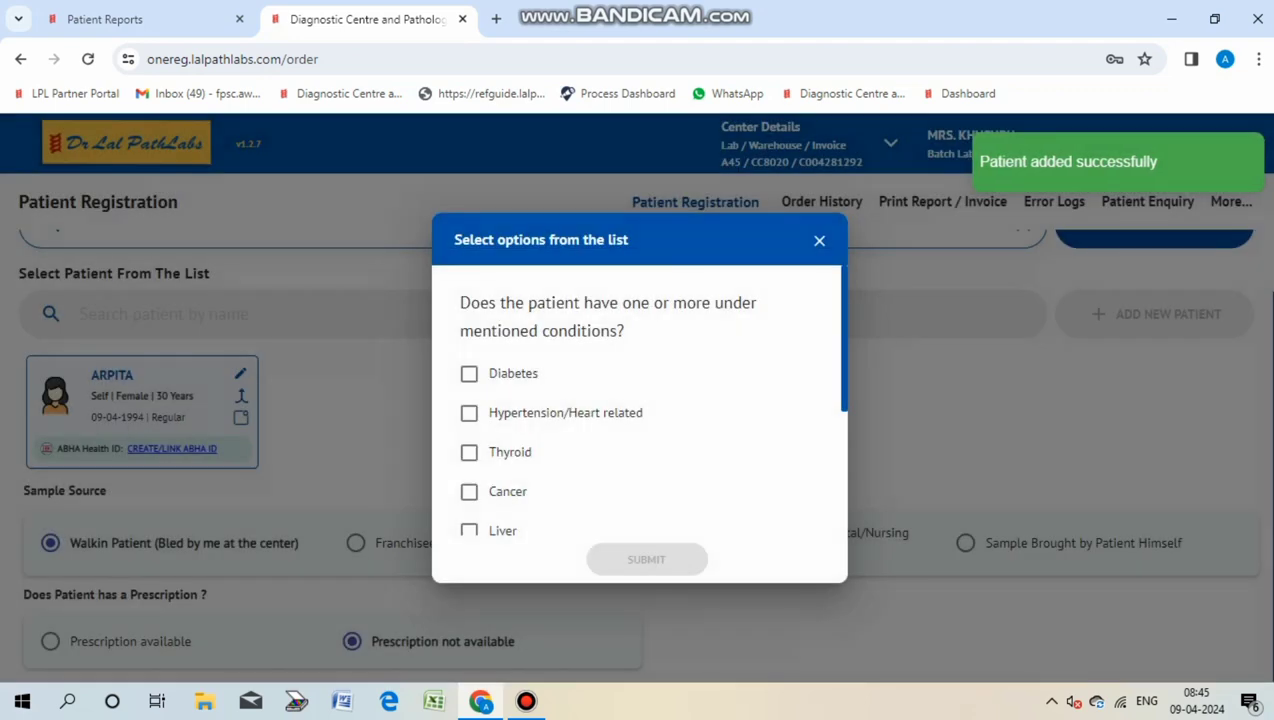
{"action": "scroll", "coordinate": [640, 420], "scroll_direction": "down", "scroll_amount": 3}
{"action": "left_click", "coordinate": [469, 461]}
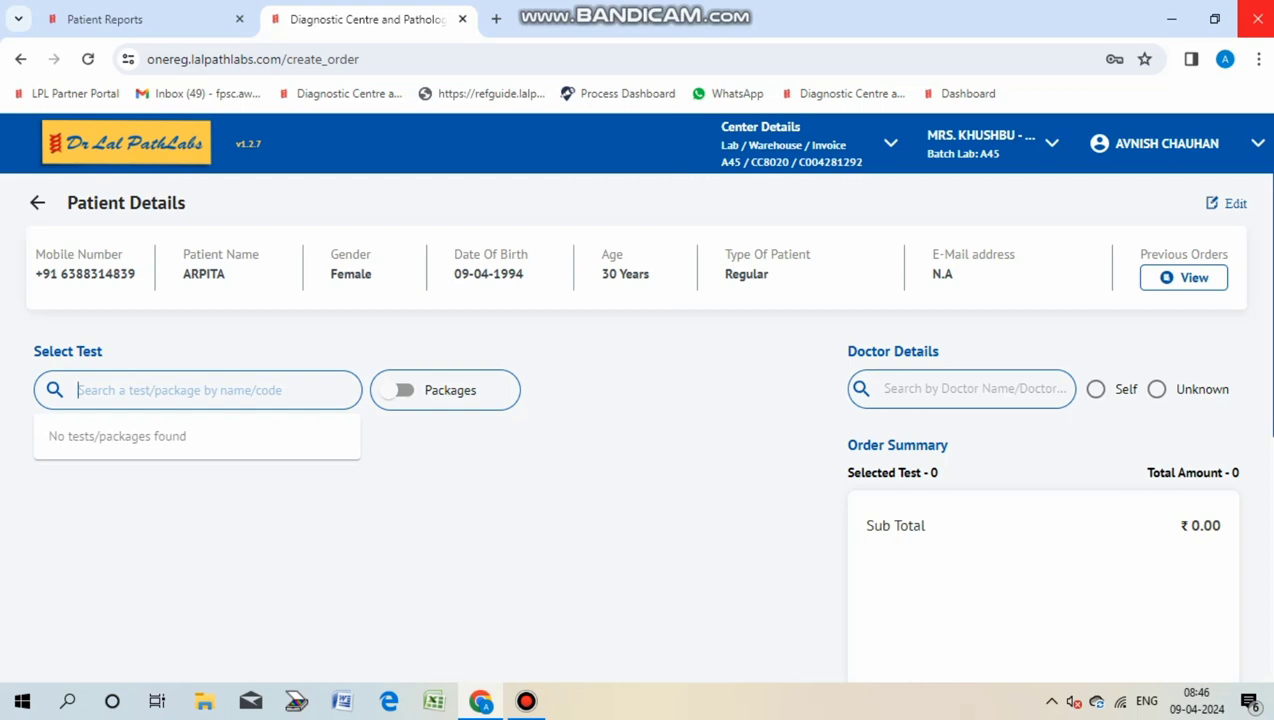
Step: Add the THYROID PROFILE, TOTAL test (Z284), then remove it from the order
{"action": "type", "text": "Z2"}
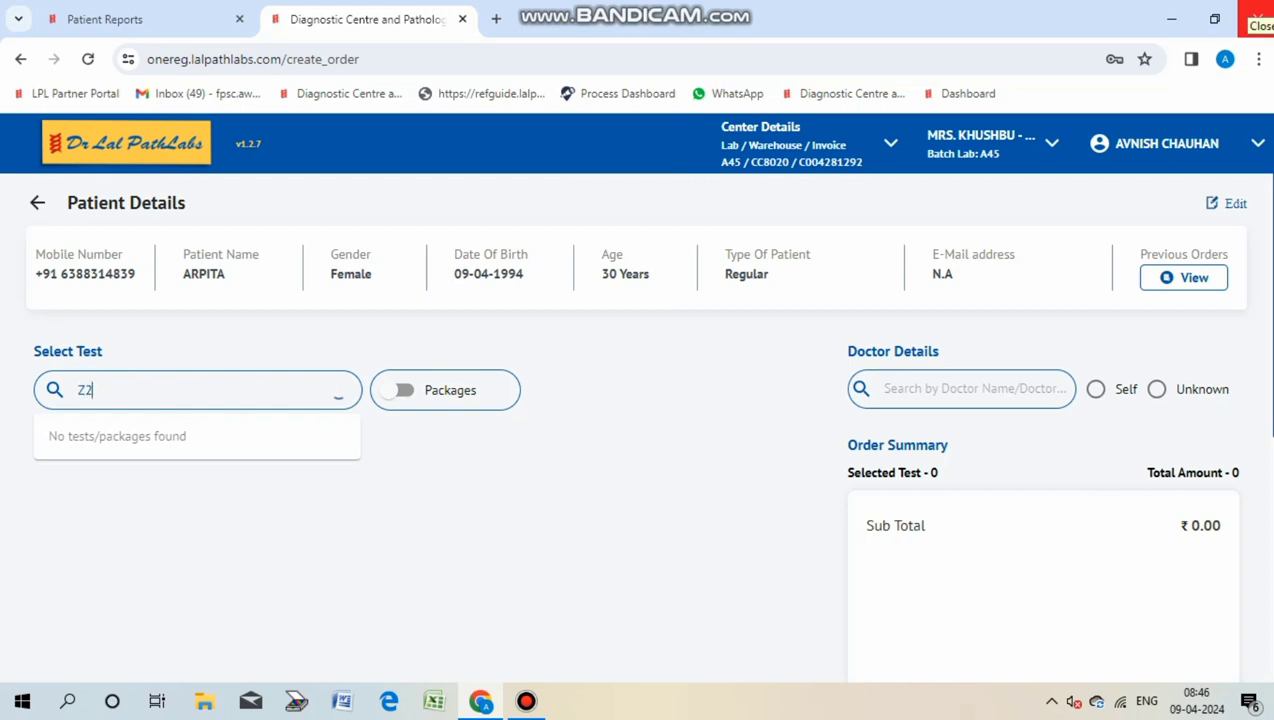
{"action": "type", "text": "84"}
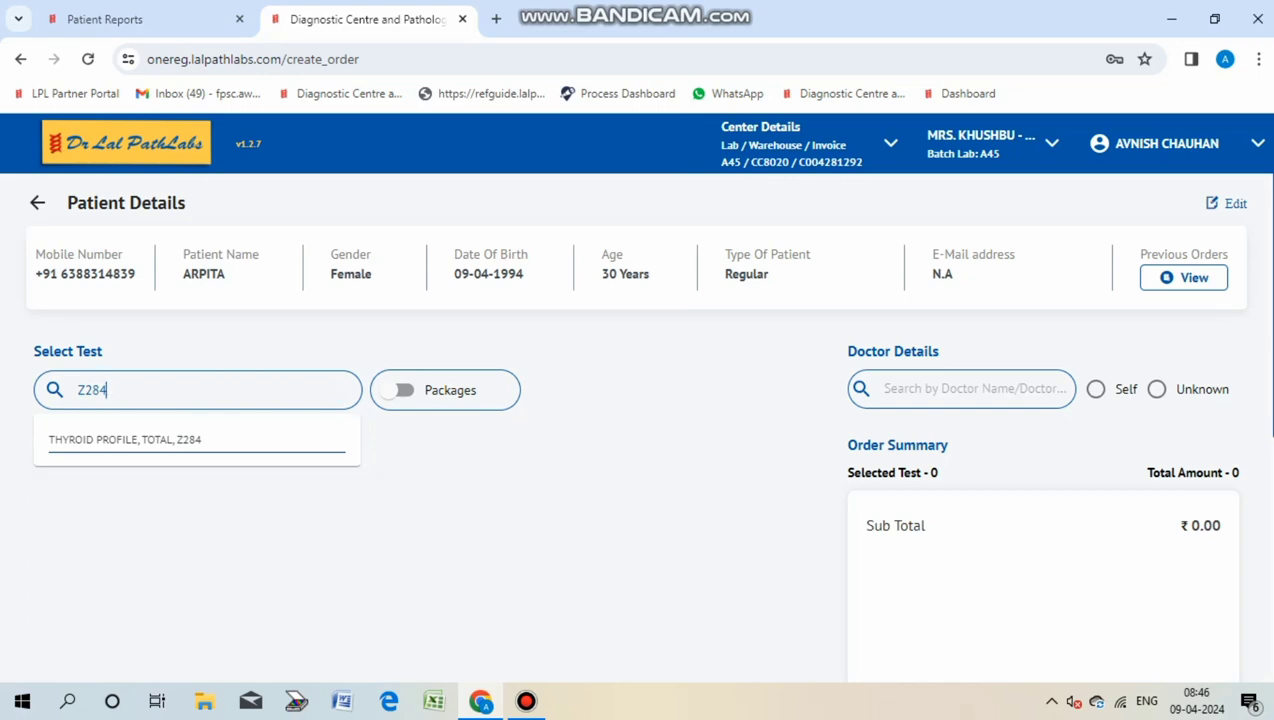
{"action": "key", "text": "Down"}
{"action": "key", "text": "Return"}
{"action": "scroll", "coordinate": [637, 400], "scroll_direction": "down", "scroll_amount": 5}
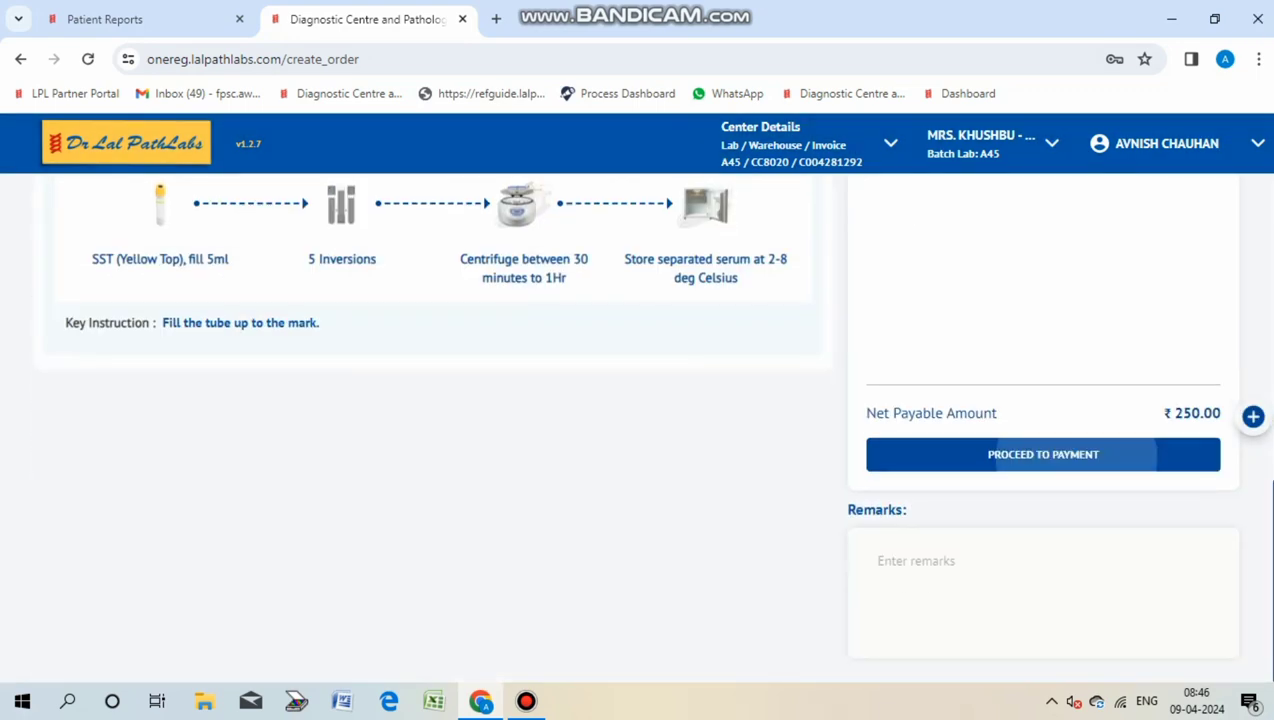
{"action": "scroll", "coordinate": [637, 400], "scroll_direction": "up", "scroll_amount": 6}
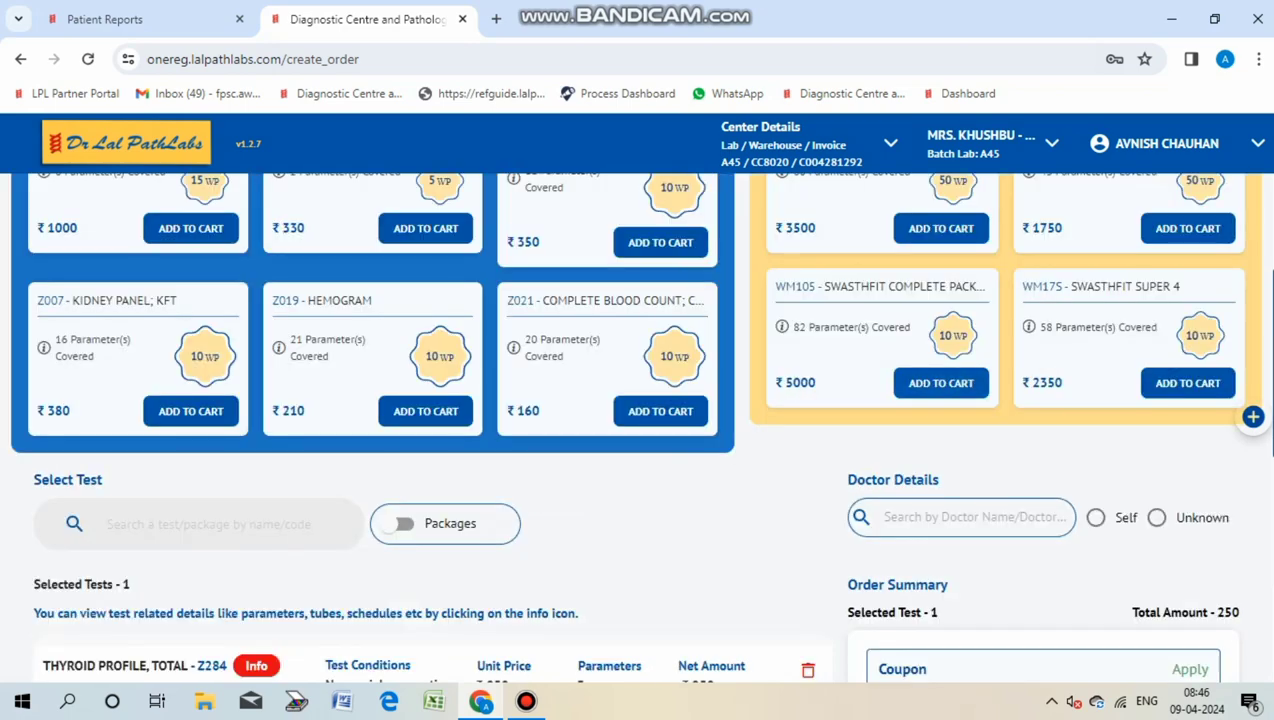
{"action": "scroll", "coordinate": [637, 400], "scroll_direction": "down", "scroll_amount": 1}
{"action": "left_click", "coordinate": [808, 545]}
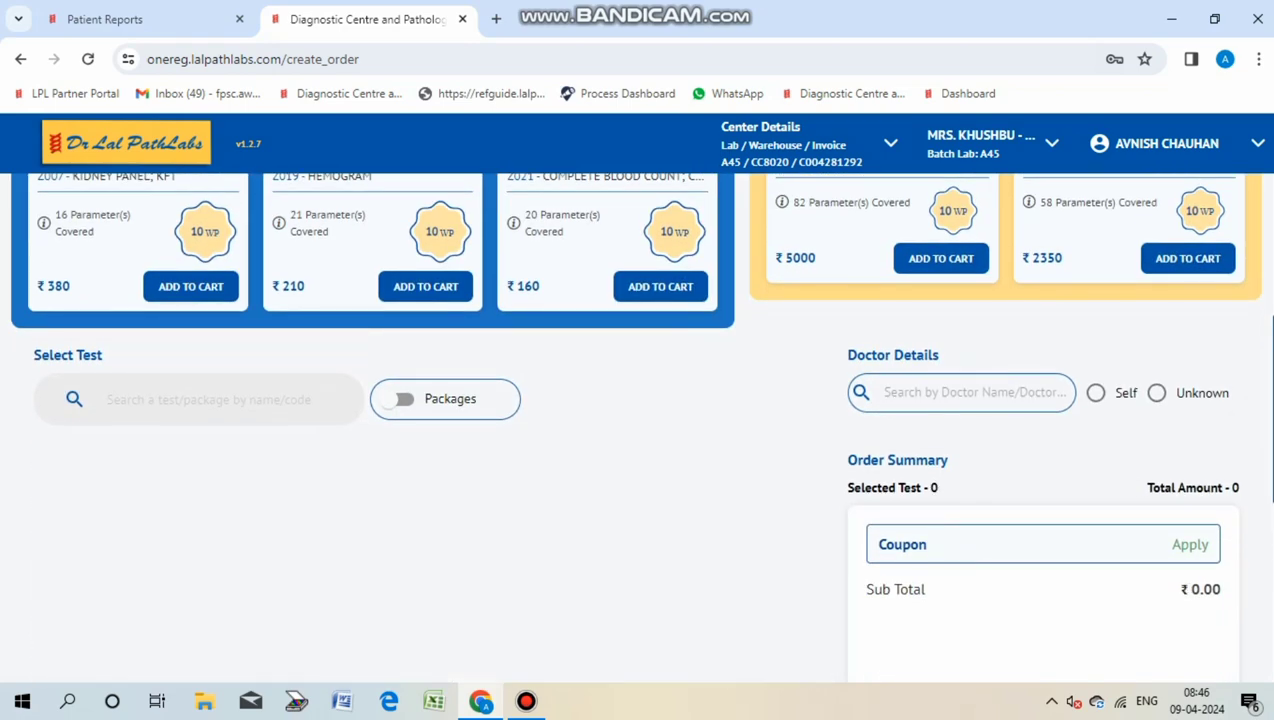
Step: Add Complete Blood Count (Z021) at ₹160 and set the referring doctor to Self
{"action": "left_click", "coordinate": [660, 286]}
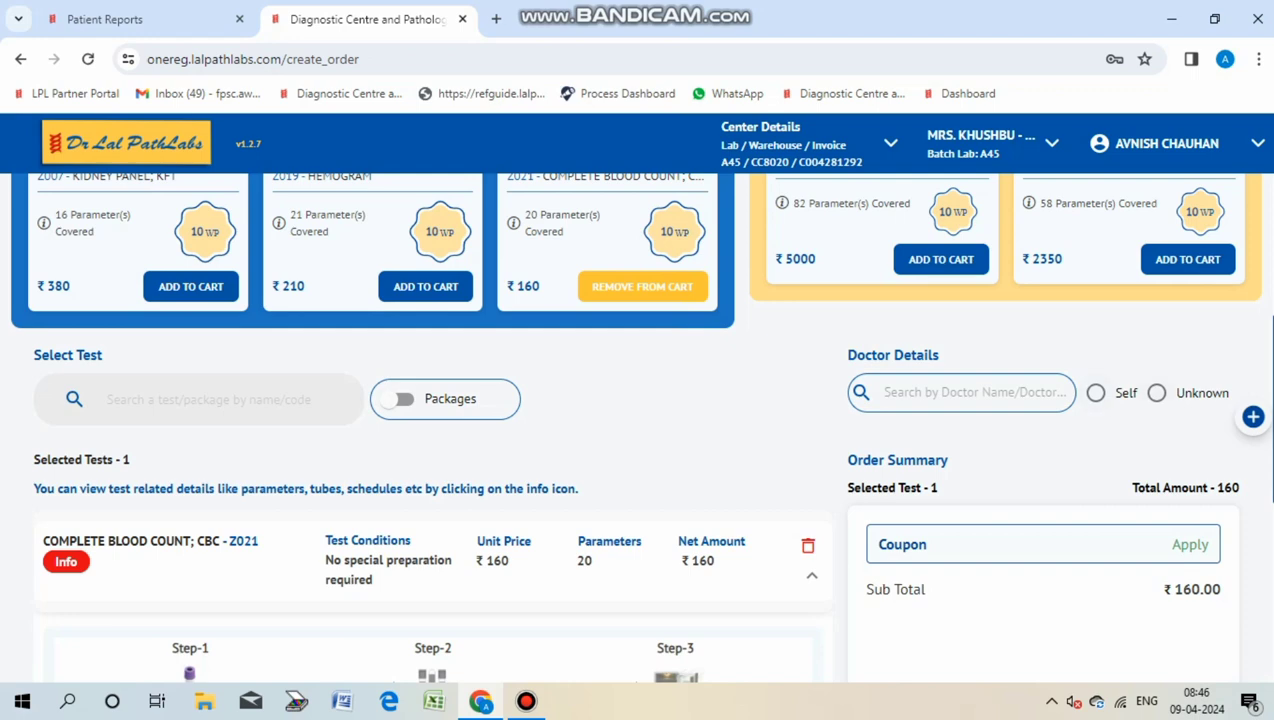
{"action": "left_click", "coordinate": [1096, 392]}
{"action": "scroll", "coordinate": [637, 400], "scroll_direction": "down", "scroll_amount": 5}
{"action": "scroll", "coordinate": [637, 400], "scroll_direction": "up", "scroll_amount": 4}
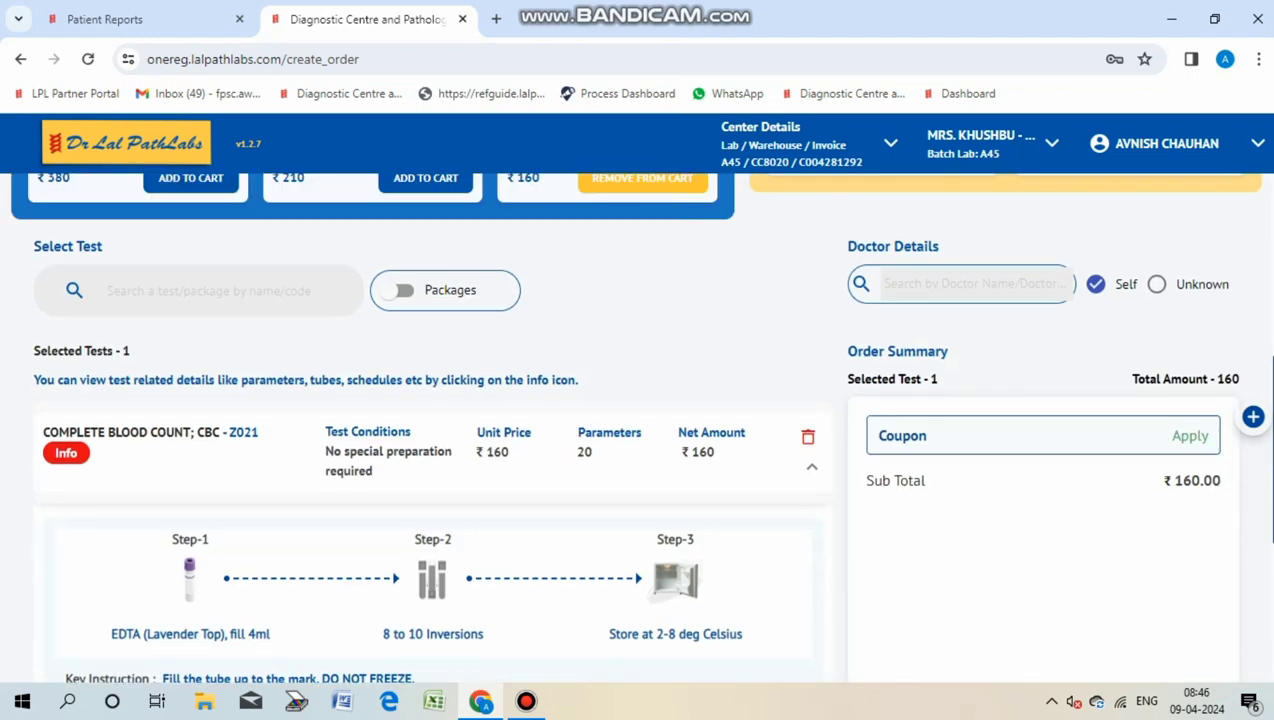
{"action": "scroll", "coordinate": [637, 400], "scroll_direction": "up", "scroll_amount": 5}
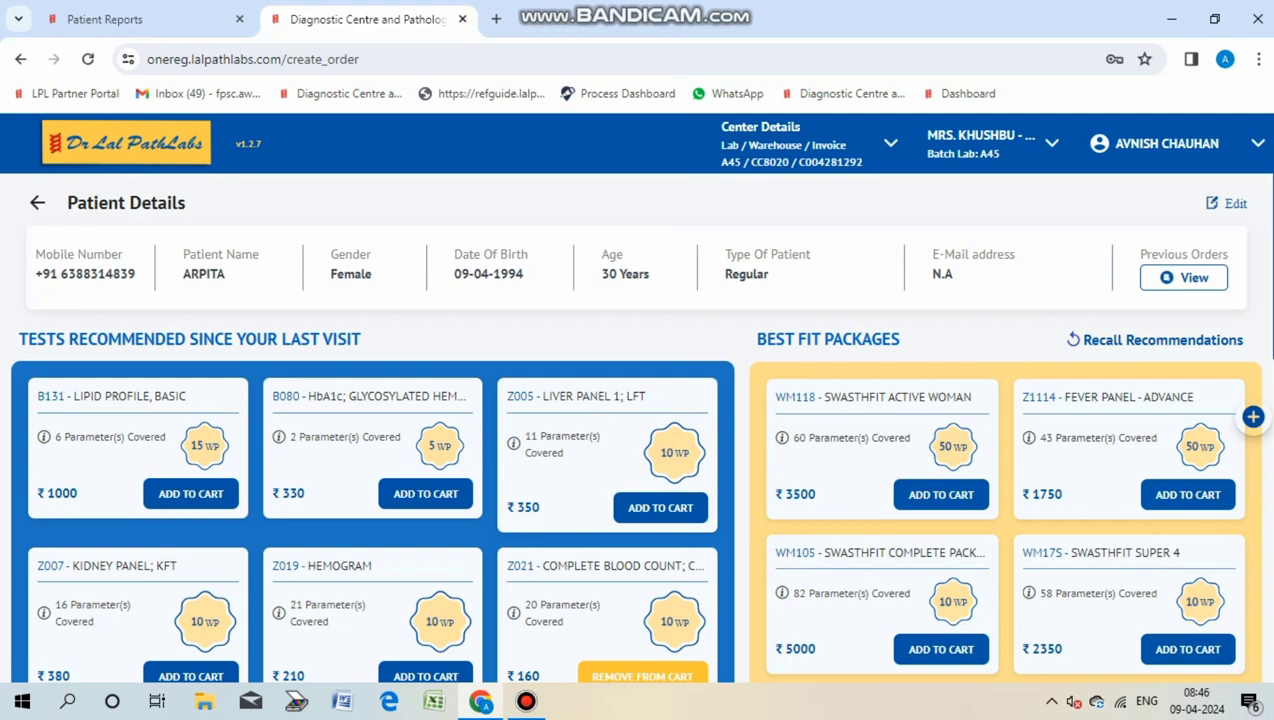
{"action": "scroll", "coordinate": [637, 400], "scroll_direction": "down", "scroll_amount": 10}
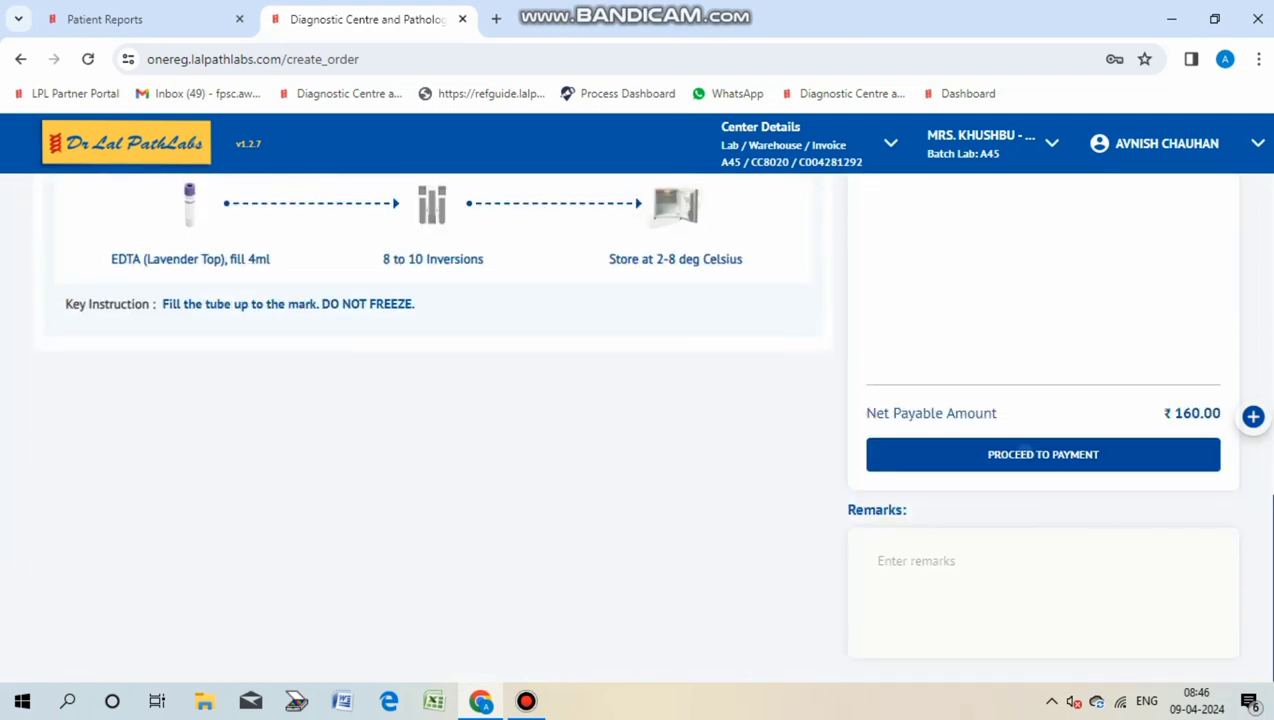
Step: Proceed to payment, assign the EDTA sample's lab number, and certify the sample details
{"action": "left_click", "coordinate": [1019, 449]}
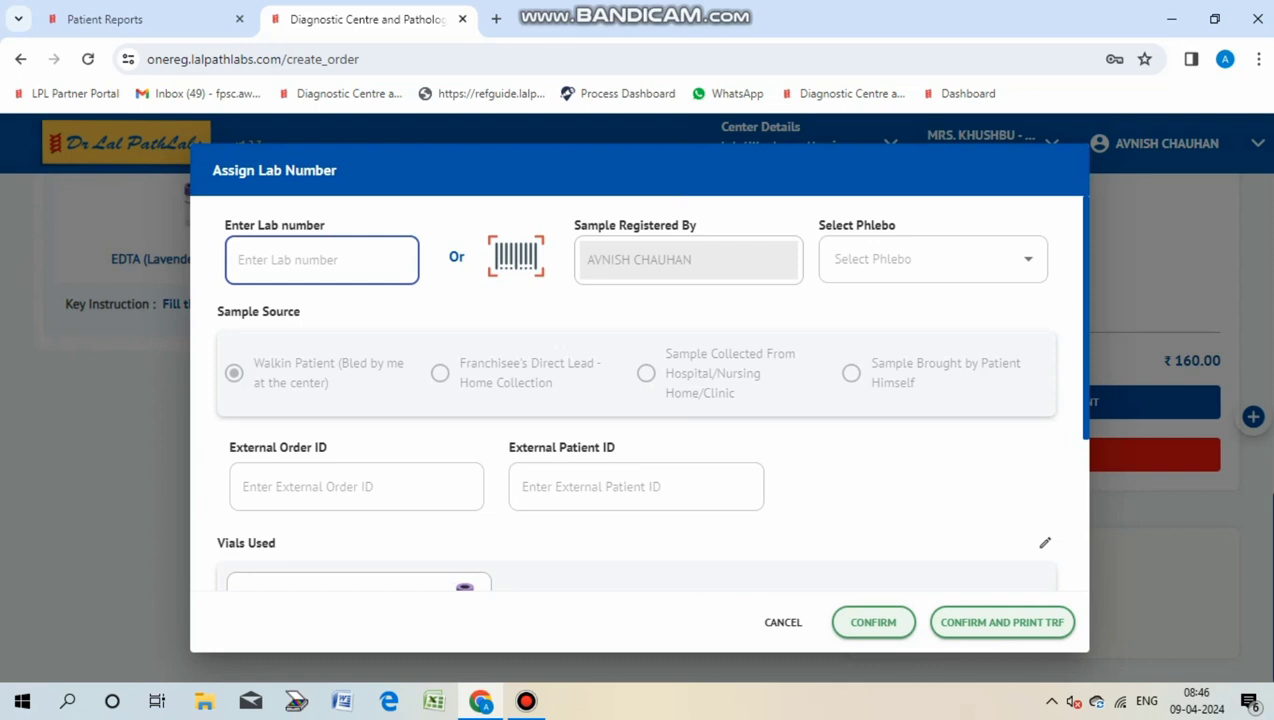
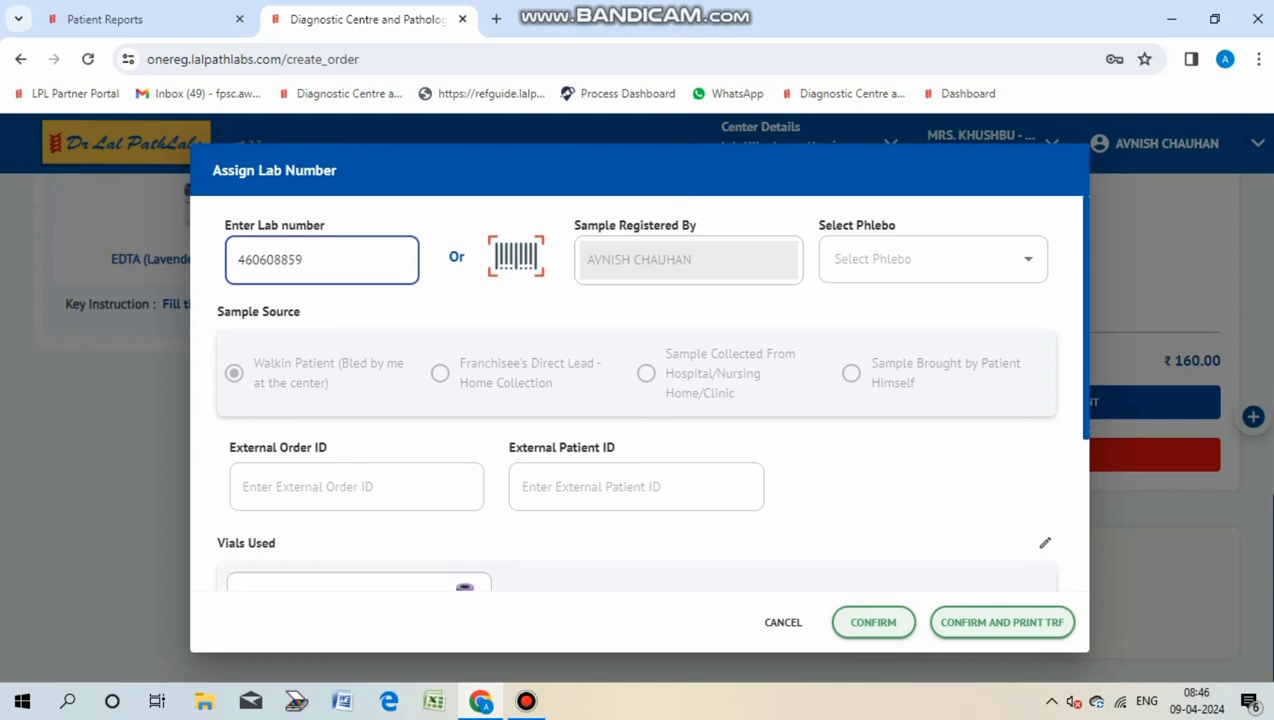
{"action": "scroll", "coordinate": [640, 420], "scroll_direction": "down", "scroll_amount": 3}
{"action": "left_click", "coordinate": [1038, 455]}
{"action": "scroll", "coordinate": [640, 420], "scroll_direction": "up", "scroll_amount": 3}
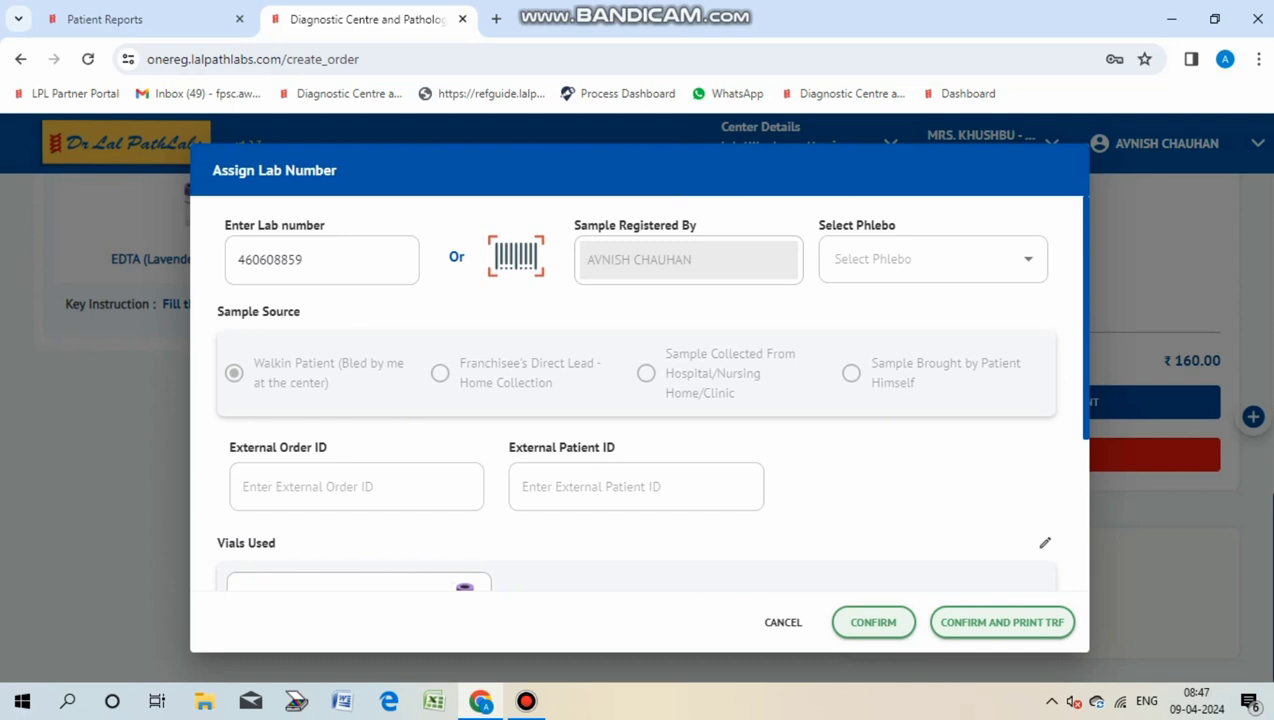
{"action": "scroll", "coordinate": [650, 392], "scroll_direction": "down", "scroll_amount": 5}
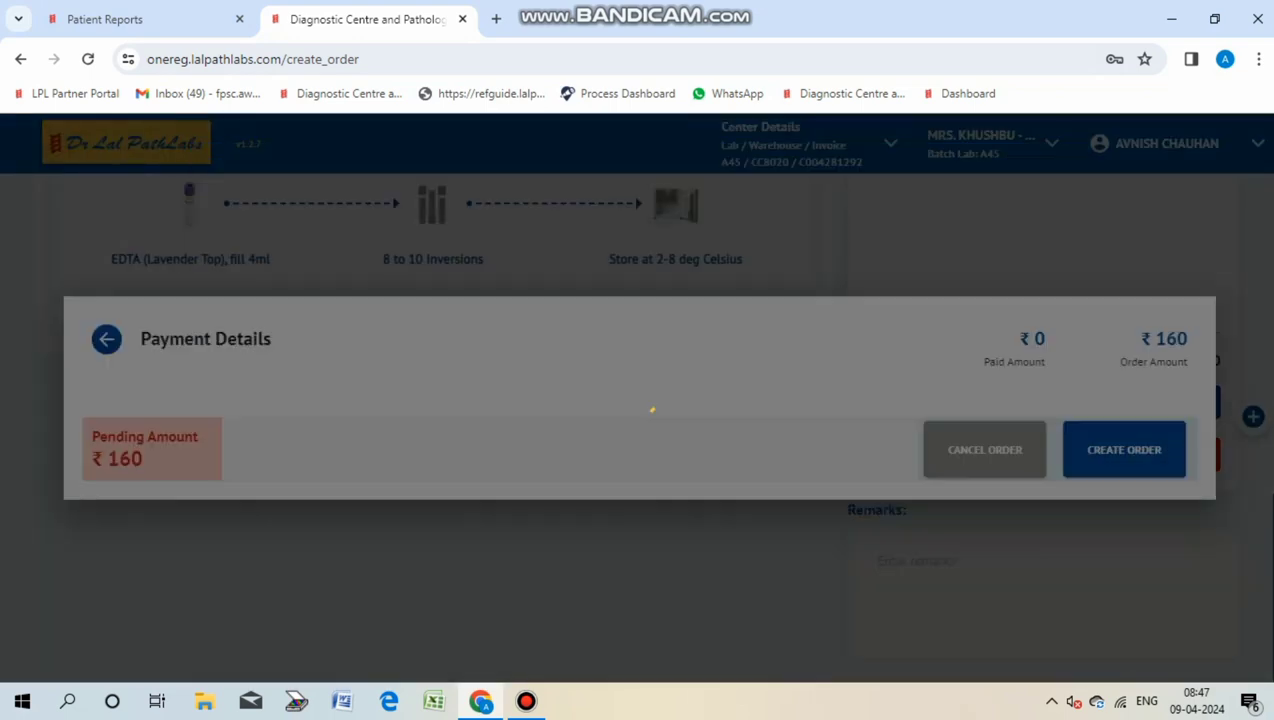
Step: Receive the ₹160 payment in cash and create the order
{"action": "left_click", "coordinate": [206, 464]}
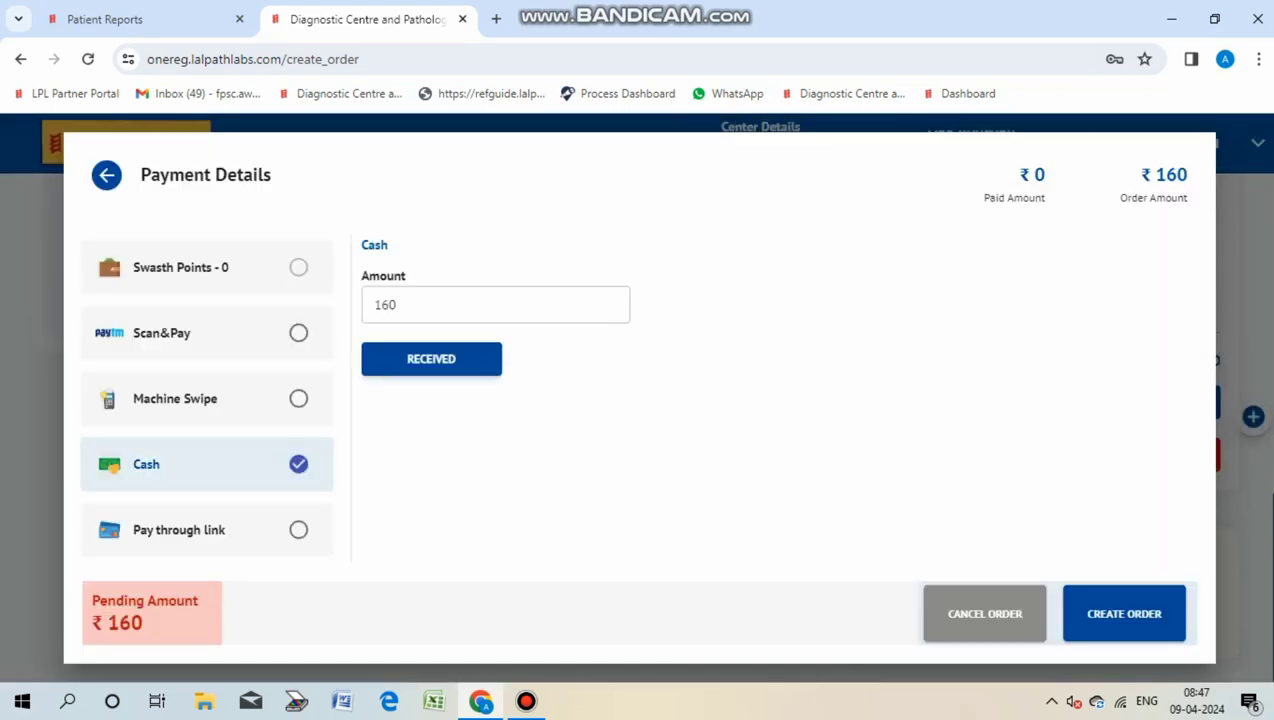
{"action": "left_click", "coordinate": [431, 358]}
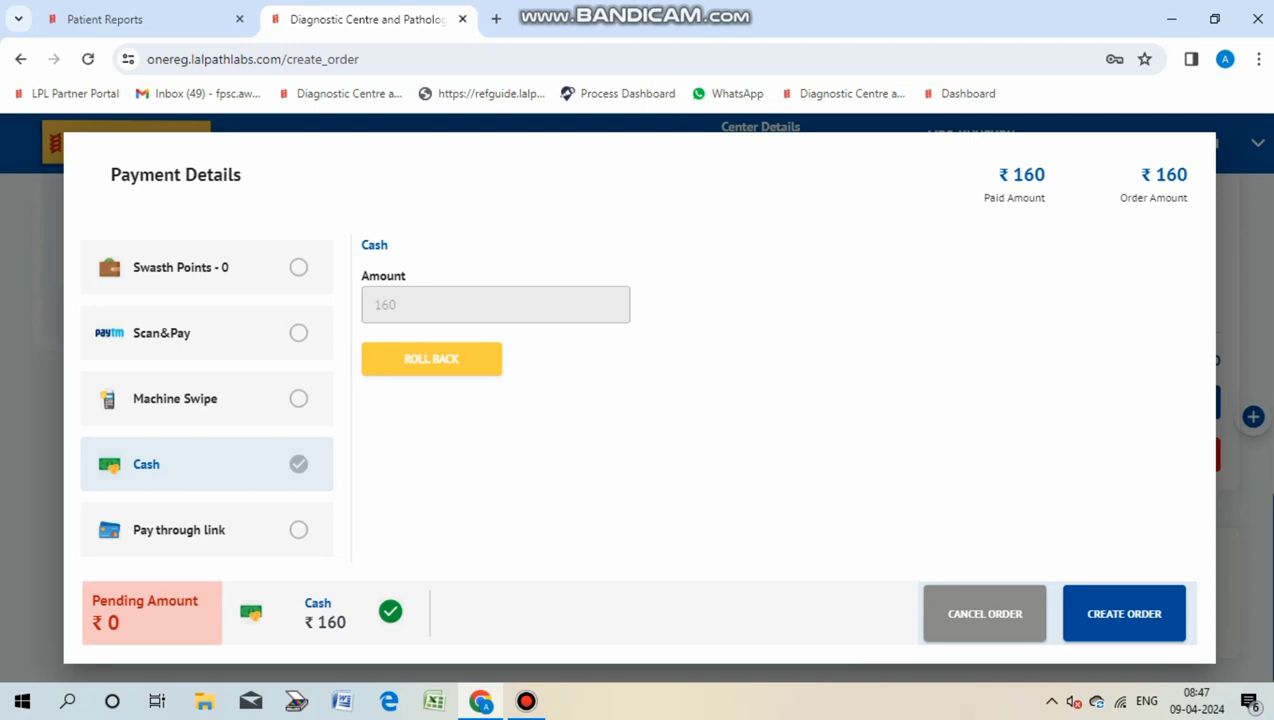
{"action": "left_click", "coordinate": [1124, 613]}
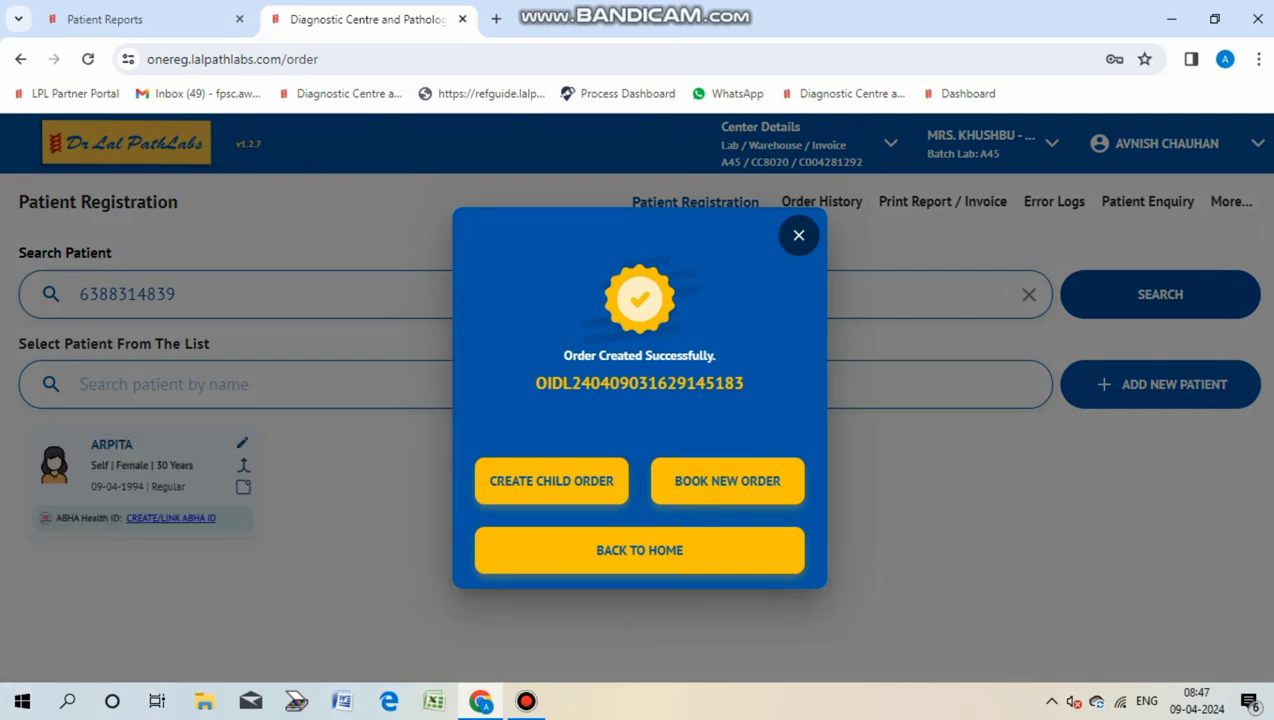
Step: Dismiss the order confirmation and search the same mobile number again
{"action": "key", "text": "Escape"}
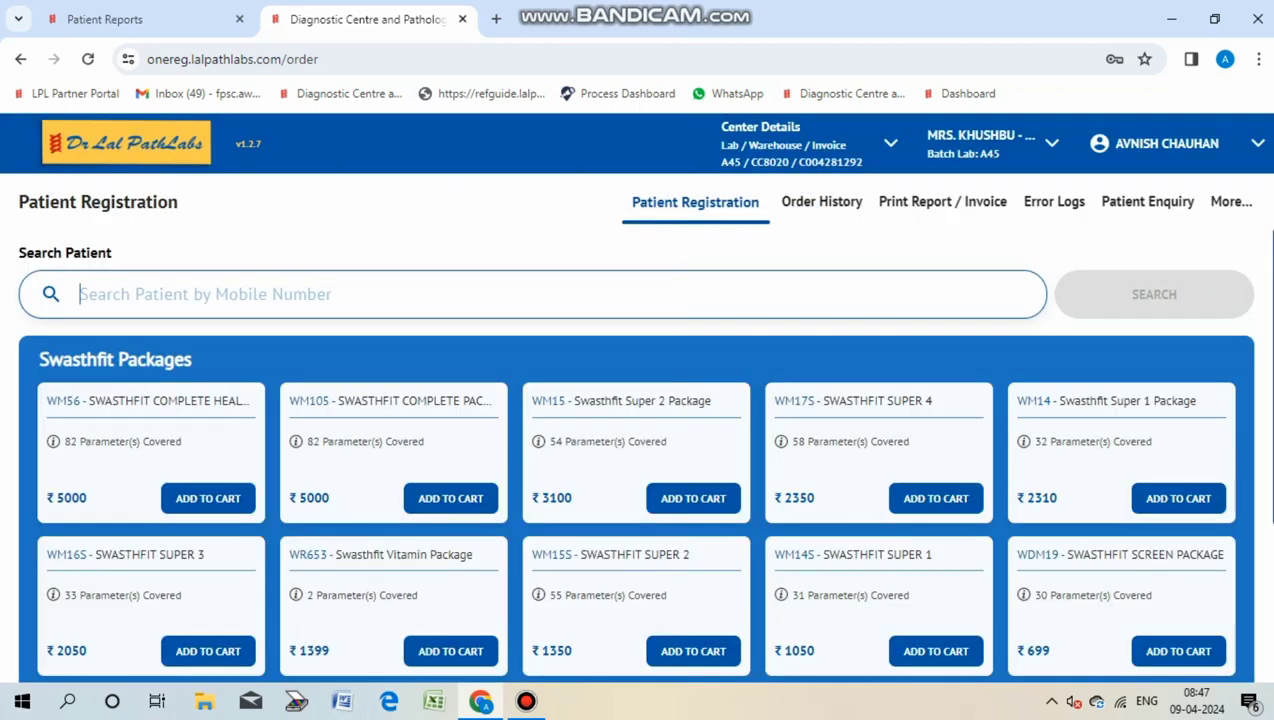
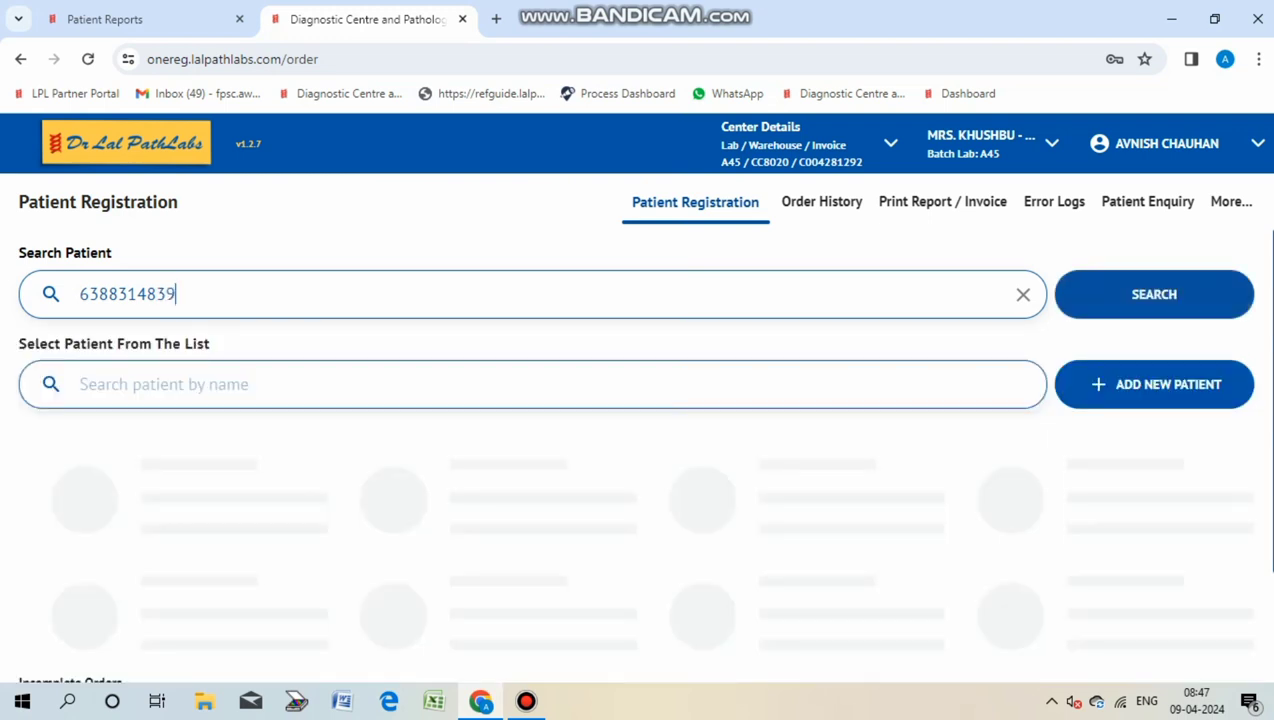
Step: Start a new patient record with gender Male and his full name
{"action": "key", "text": "Return"}
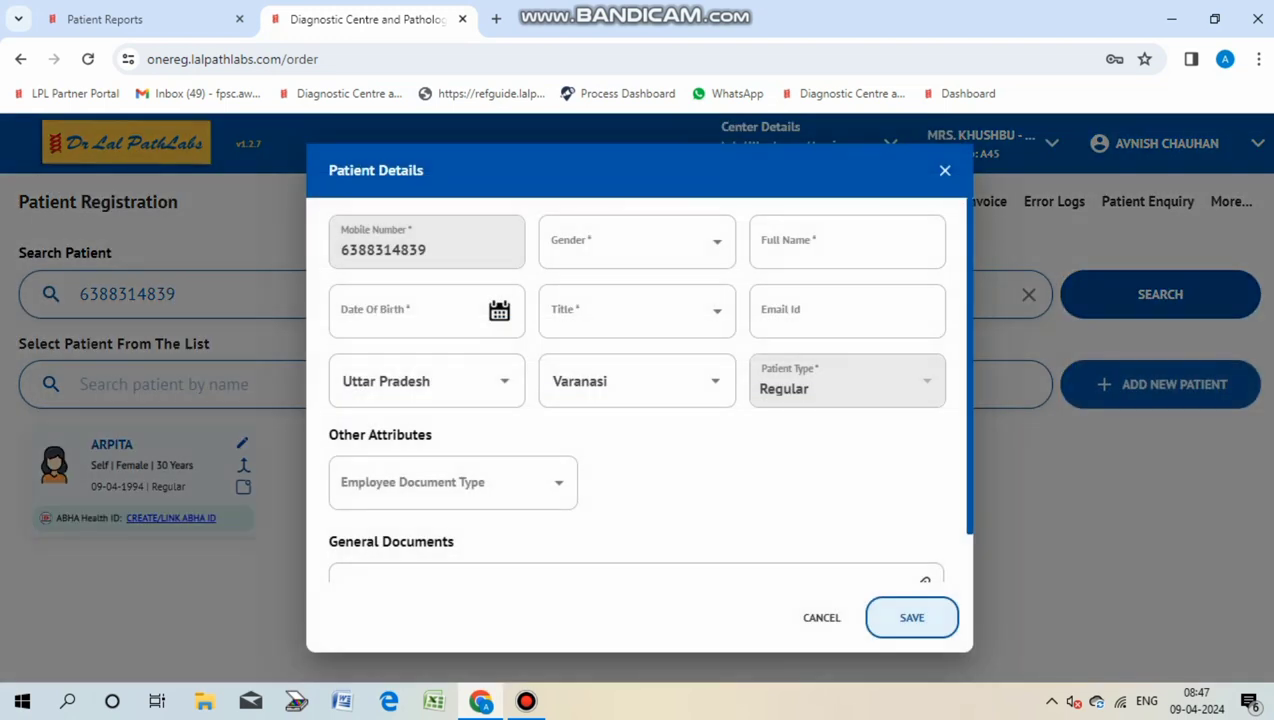
{"action": "key", "text": "Tab"}
{"action": "key", "text": "Down"}
{"action": "key", "text": "Up"}
{"action": "key", "text": "Return"}
{"action": "key", "text": "Tab"}
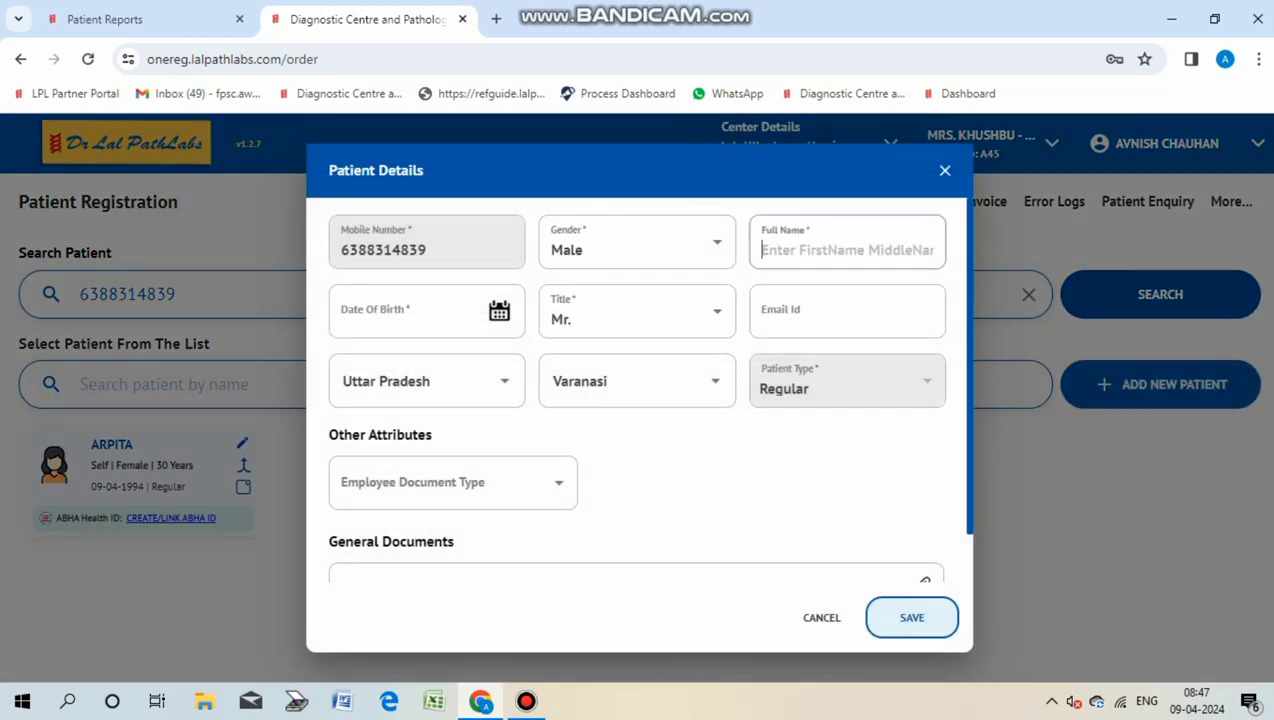
{"action": "type", "text": "ANS"}
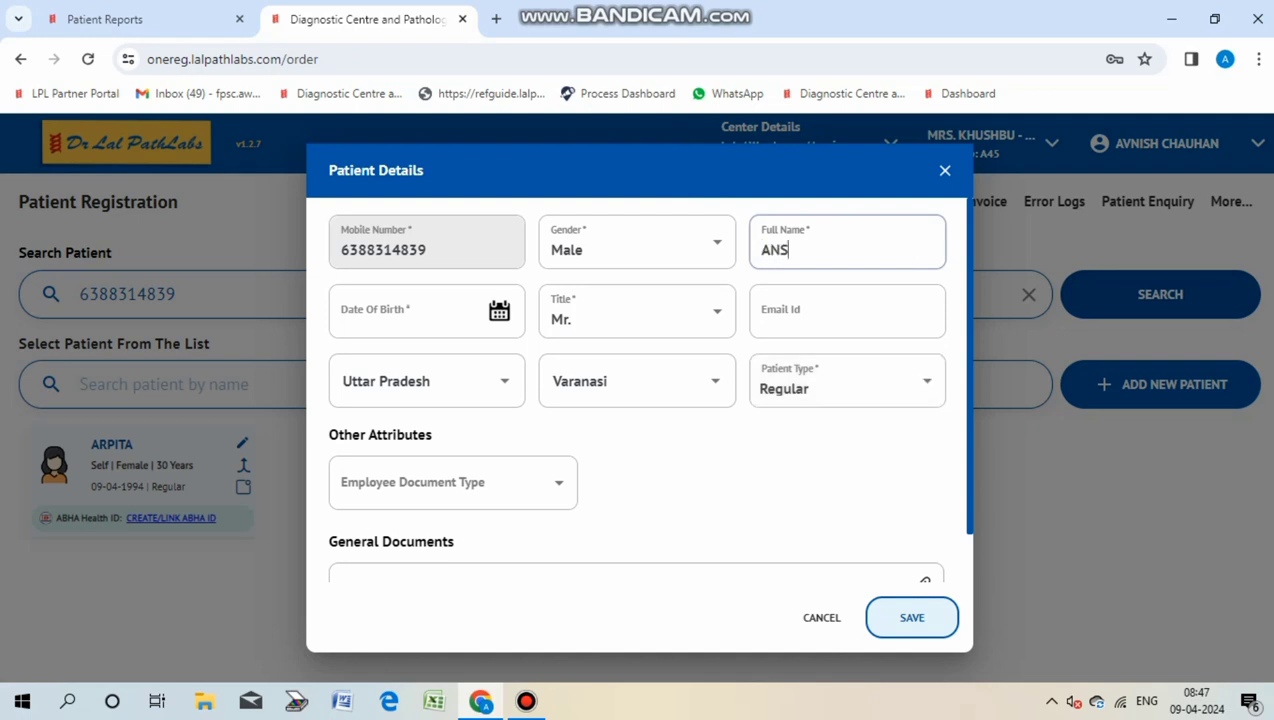
{"action": "type", "text": "HU"}
Step: Set his date of birth to 9 April 1997
{"action": "key", "text": "Tab"}
{"action": "key", "text": "Tab"}
{"action": "key", "text": "alt+Down"}
{"action": "type", "text": "2003"}
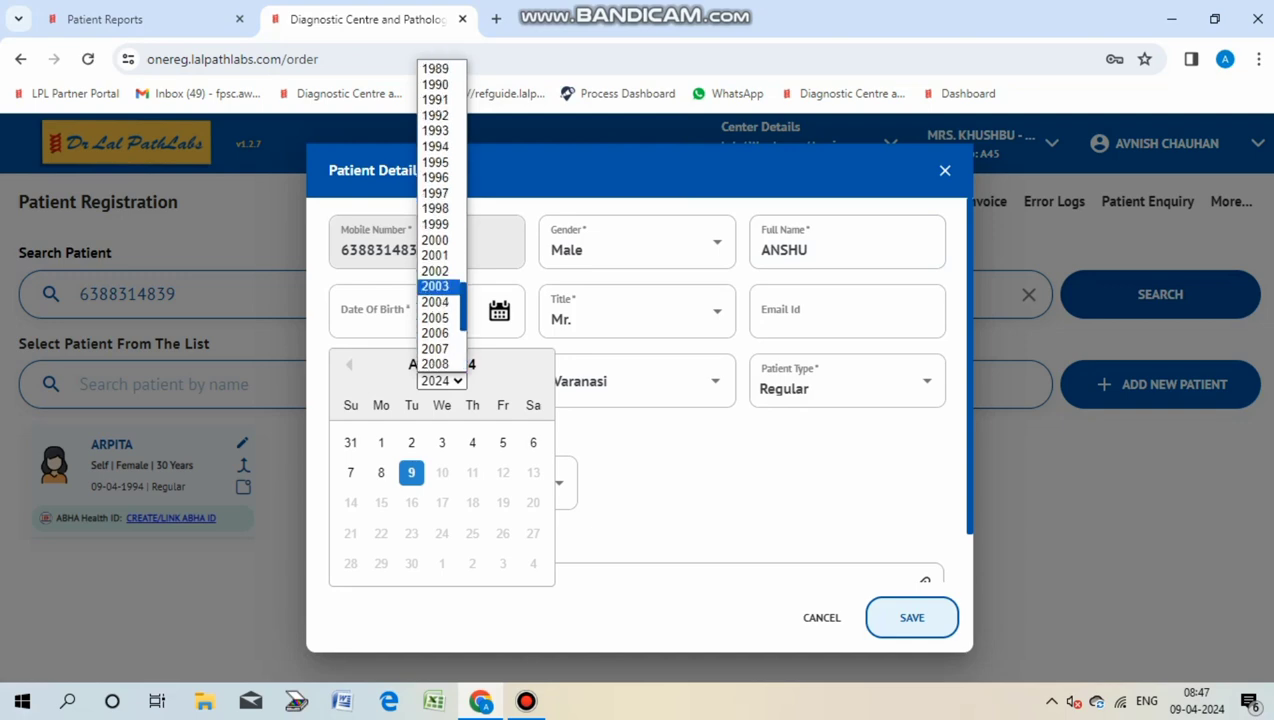
{"action": "type", "text": "1997"}
{"action": "key", "text": "Return"}
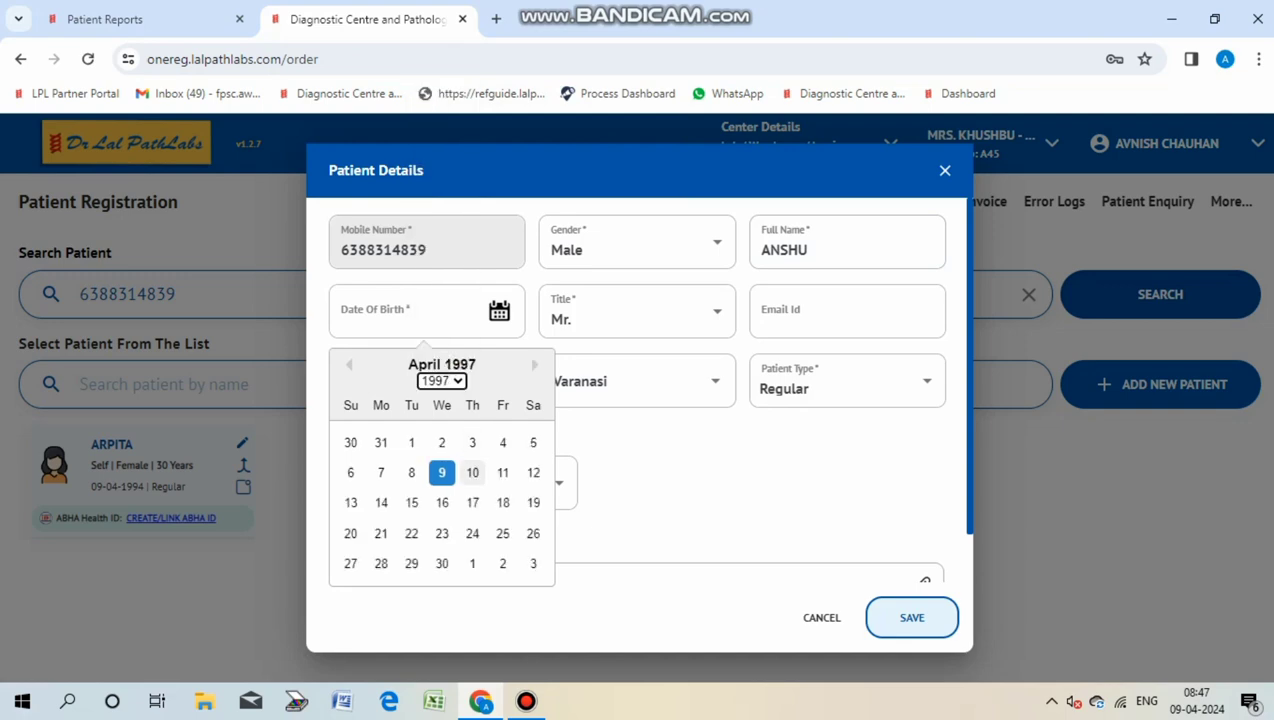
{"action": "left_click", "coordinate": [441, 472]}
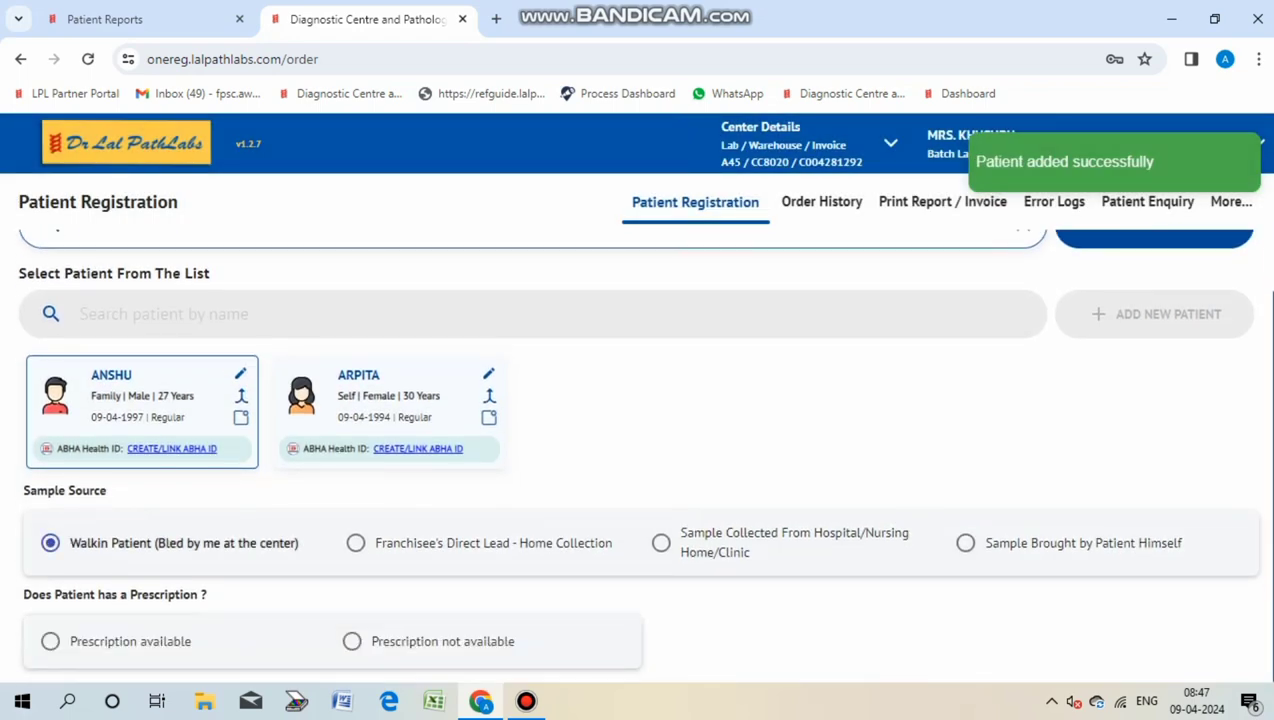
Step: Mark no prescription, submit condition Others, and add THYROID PROFILE, TOTAL (Z284) to the order
{"action": "left_click", "coordinate": [352, 641]}
{"action": "scroll", "coordinate": [640, 405], "scroll_direction": "down", "scroll_amount": 2}
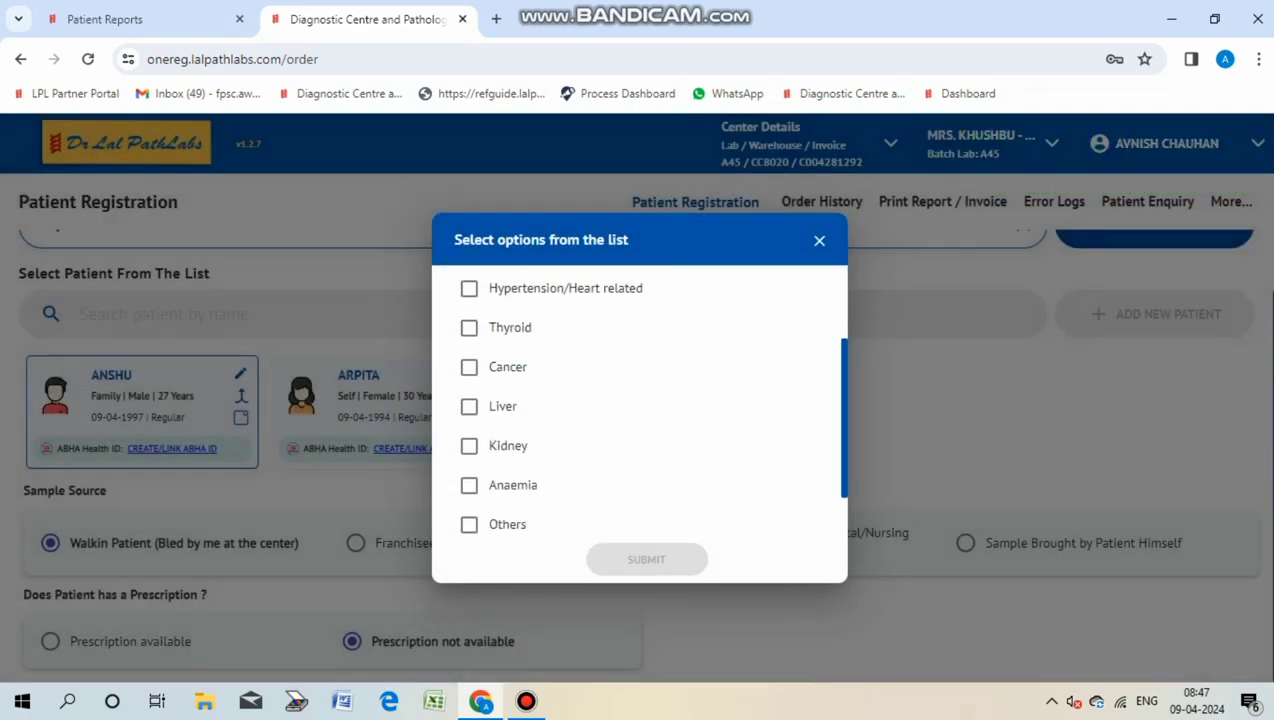
{"action": "left_click", "coordinate": [469, 524]}
{"action": "left_click", "coordinate": [646, 559]}
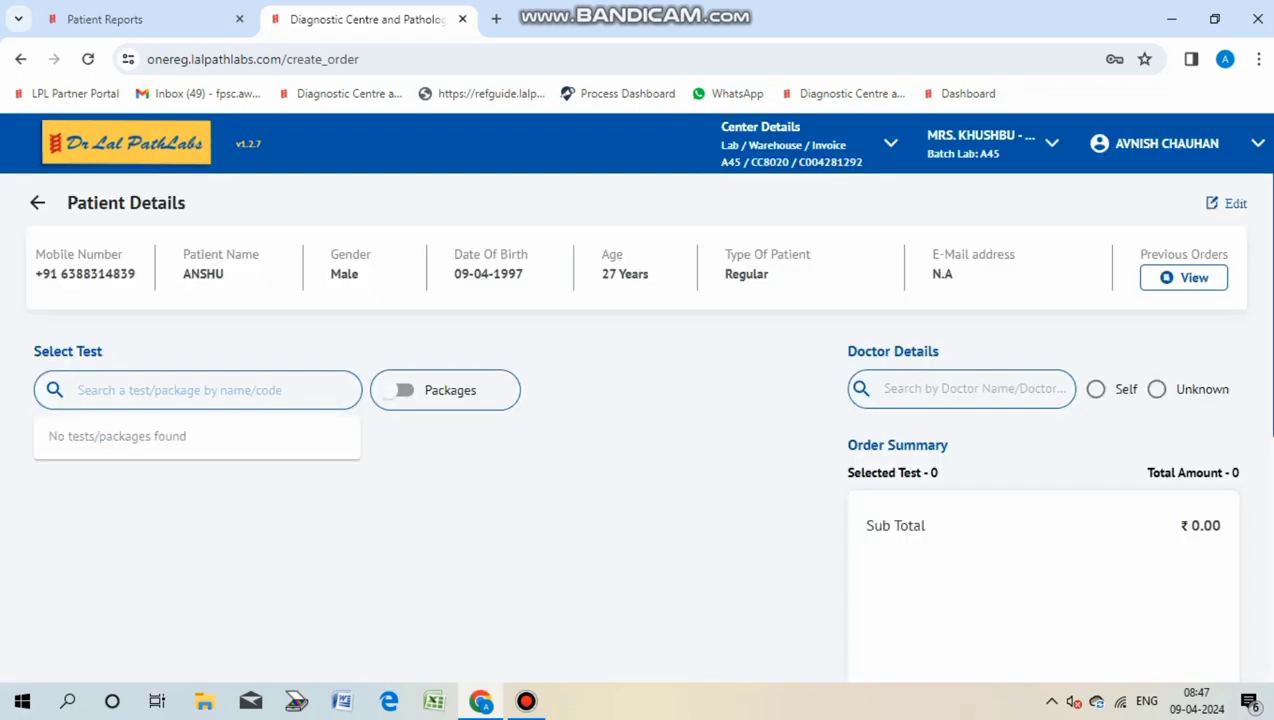
{"action": "type", "text": "Z284"}
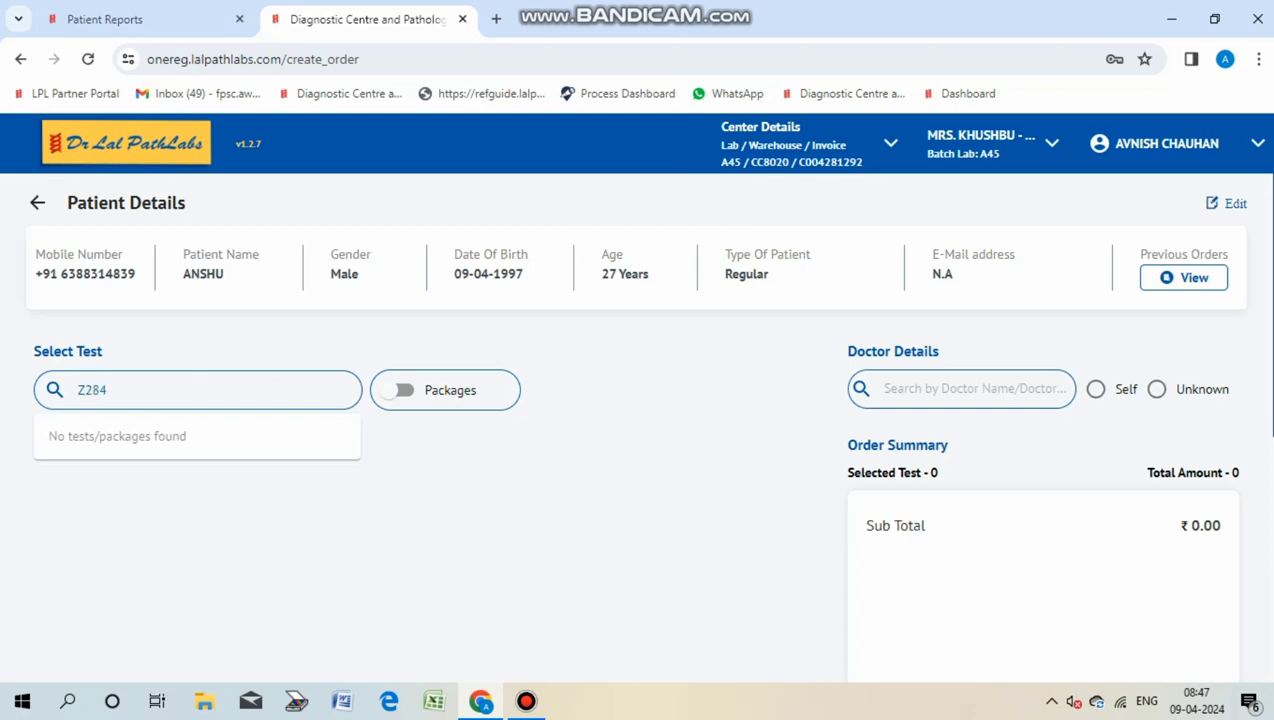
{"action": "key", "text": "Return"}
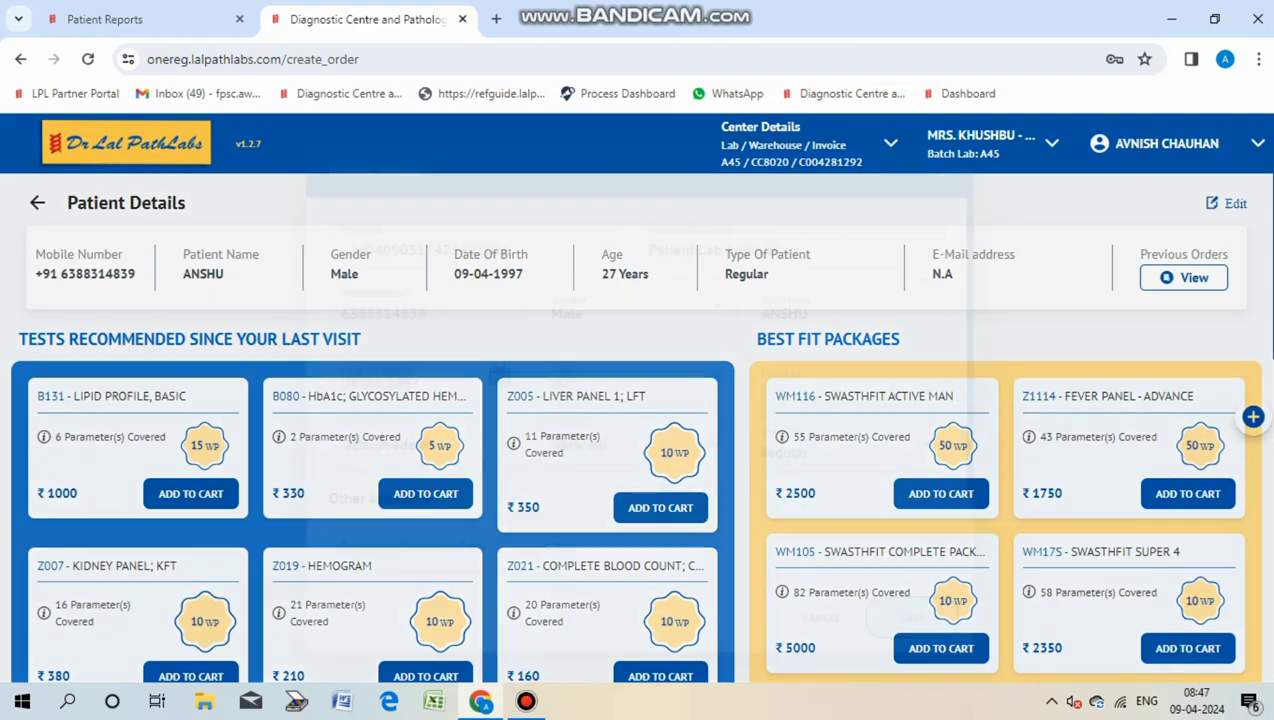
{"action": "left_click", "coordinate": [1226, 203]}
{"action": "left_click", "coordinate": [637, 305]}
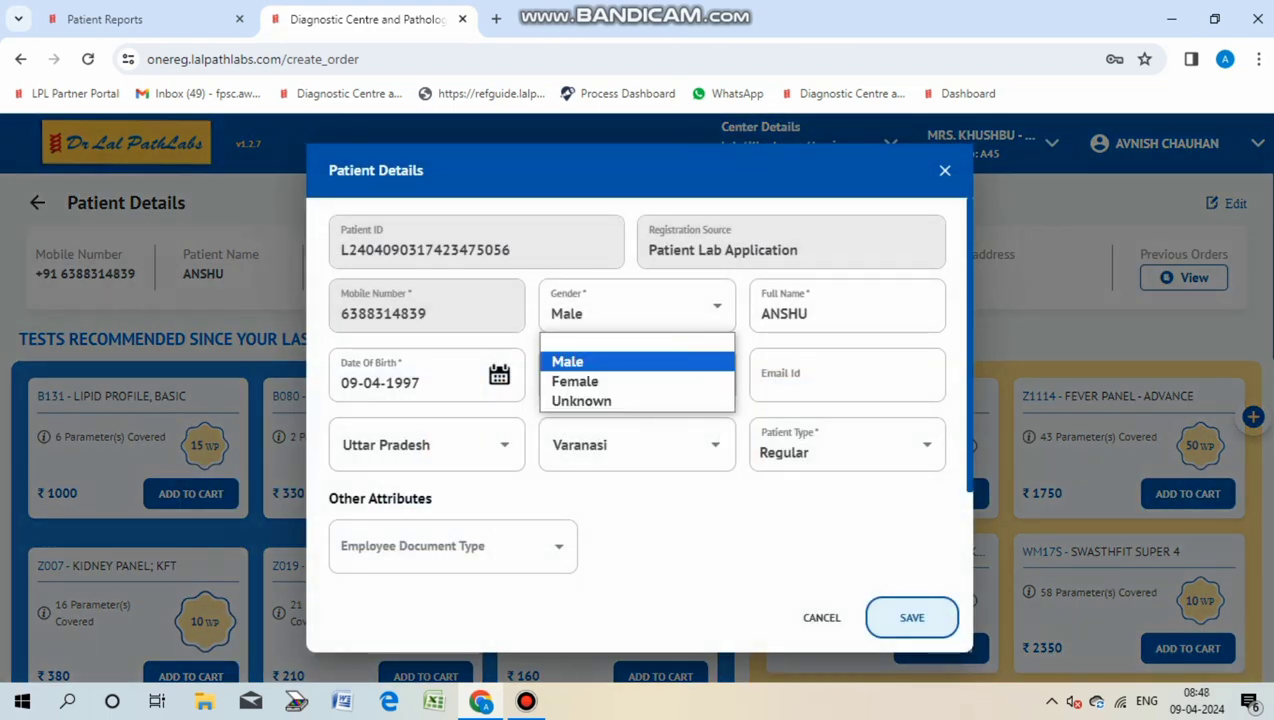
{"action": "key", "text": "Return"}
{"action": "left_click", "coordinate": [418, 382]}
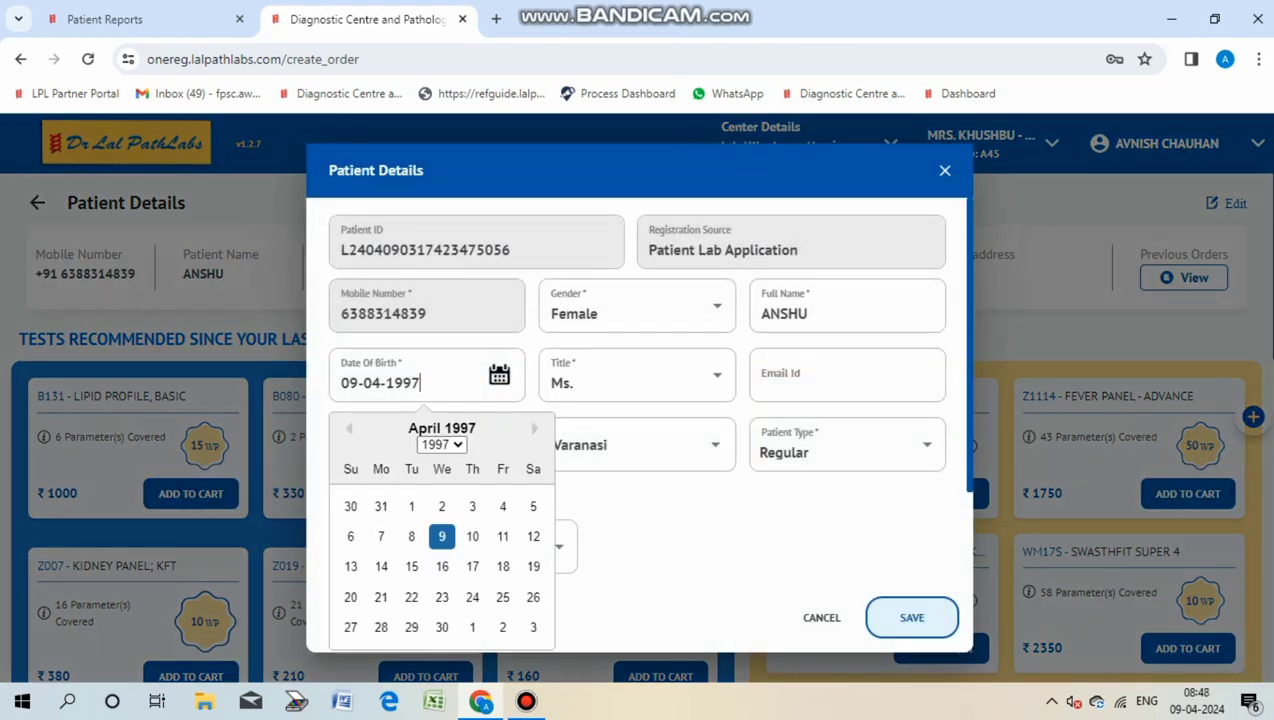
{"action": "key", "text": "BackSpace"}
{"action": "type", "text": "9"}
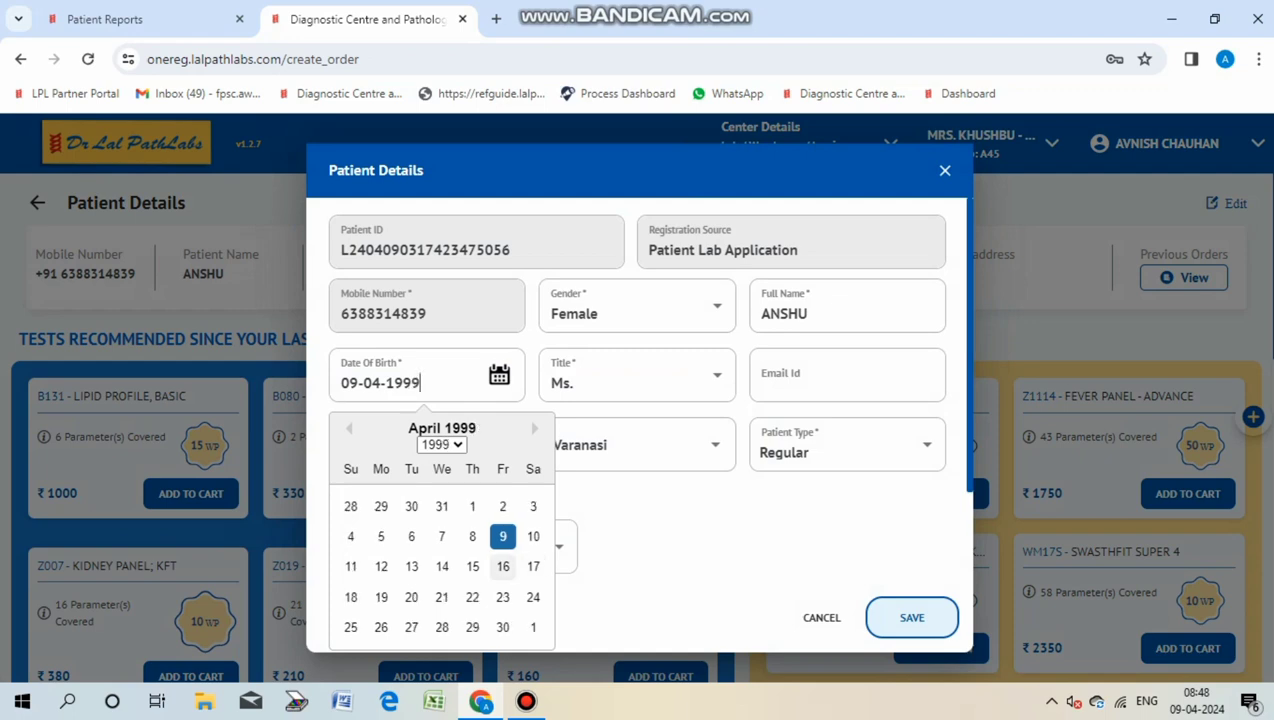
{"action": "left_click", "coordinate": [503, 536]}
{"action": "left_click", "coordinate": [911, 617]}
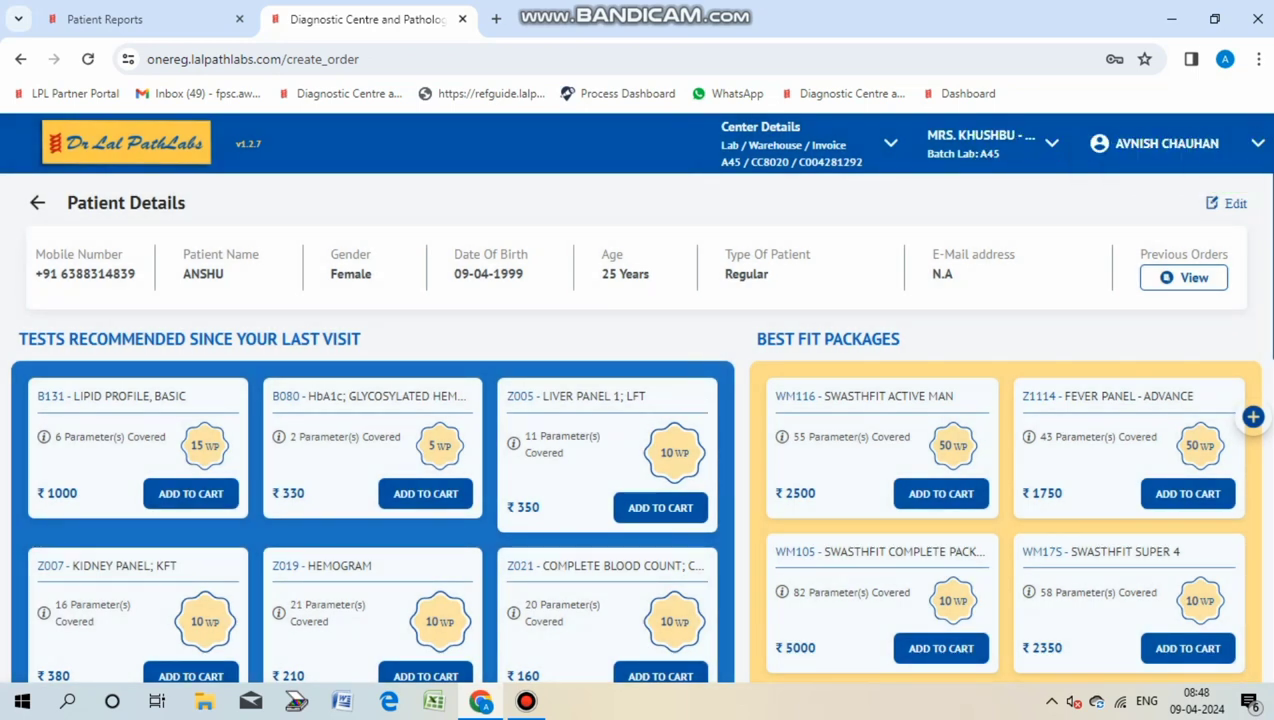
Step: Replace the Thyroid Profile with Complete Blood Count (Z021) and Liver Panel (Z005) tests
{"action": "scroll", "coordinate": [634, 420], "scroll_direction": "down", "scroll_amount": 10}
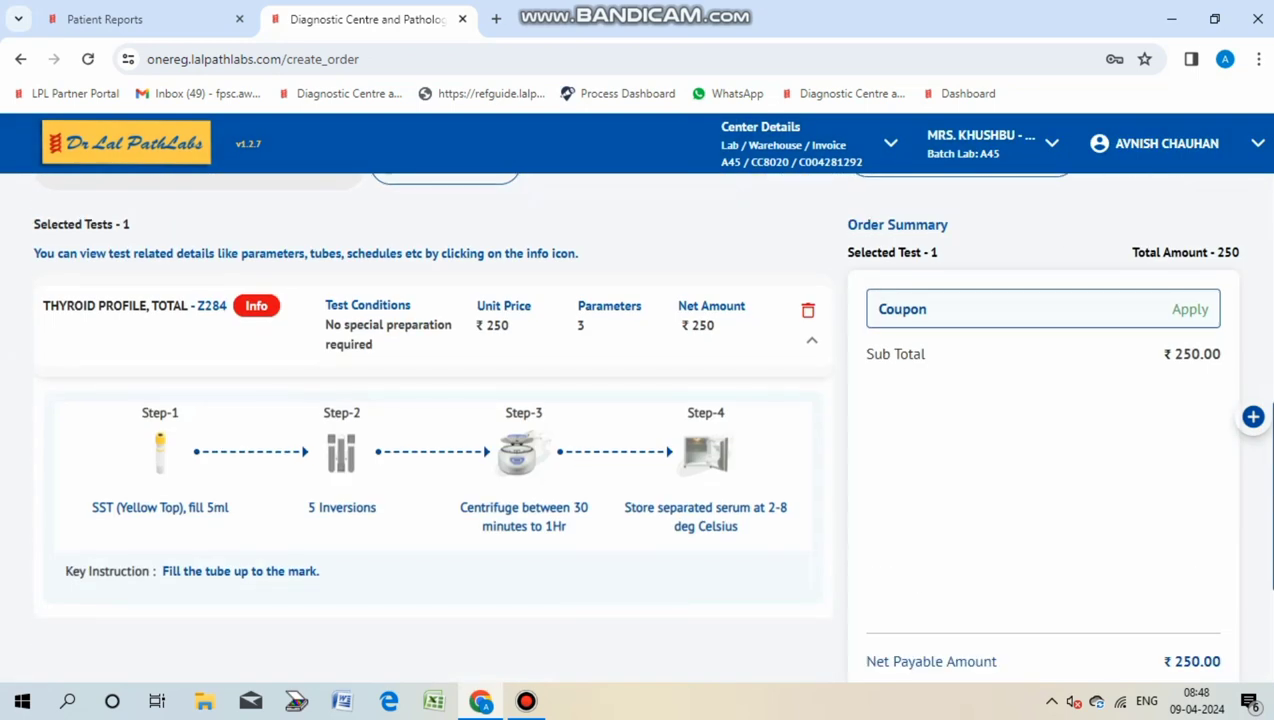
{"action": "left_click", "coordinate": [807, 310]}
{"action": "scroll", "coordinate": [660, 551], "scroll_direction": "up", "scroll_amount": 8}
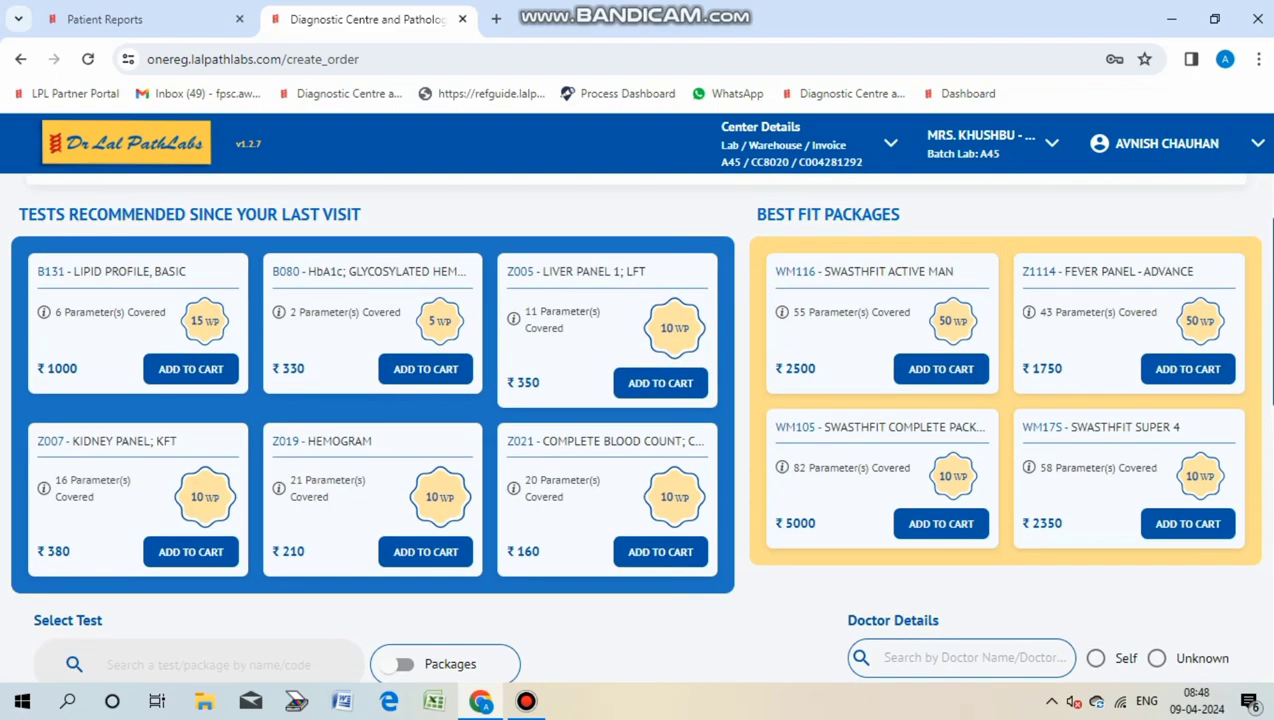
{"action": "left_click", "coordinate": [660, 551]}
{"action": "left_click", "coordinate": [660, 383]}
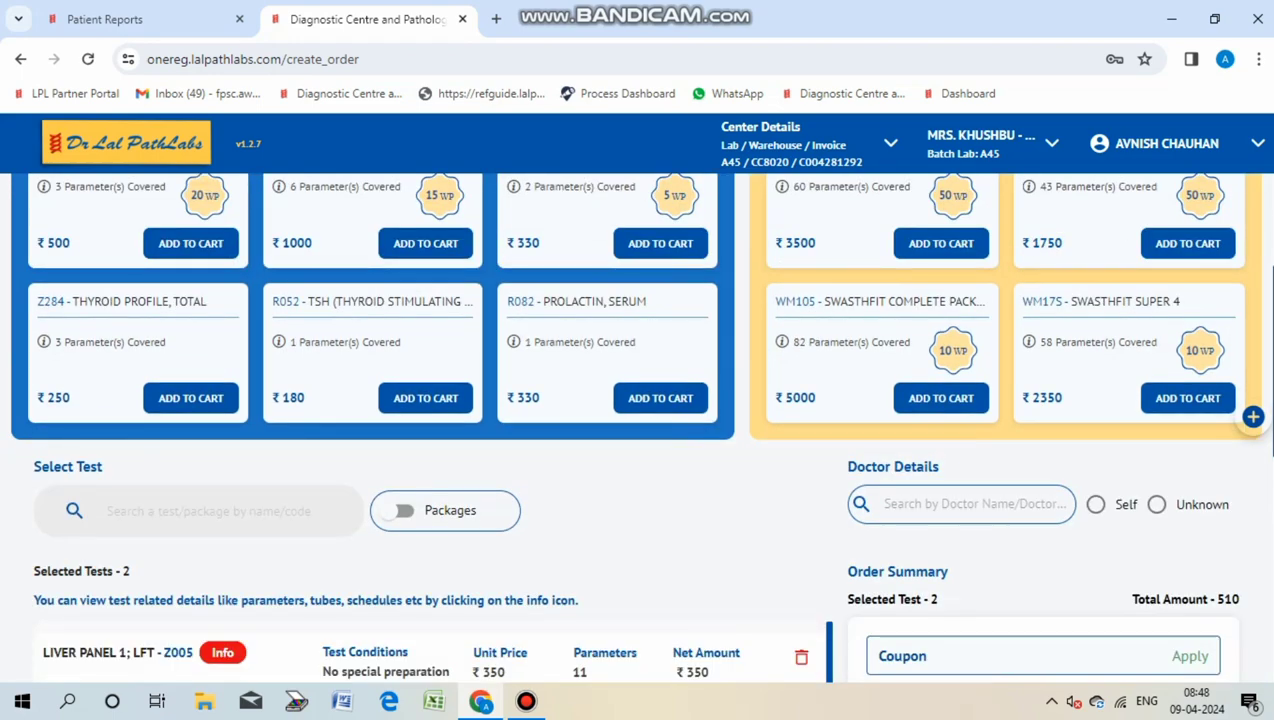
Step: Set the referring doctor to Self, leaving ₹510 payable
{"action": "scroll", "coordinate": [637, 420], "scroll_direction": "up", "scroll_amount": 1}
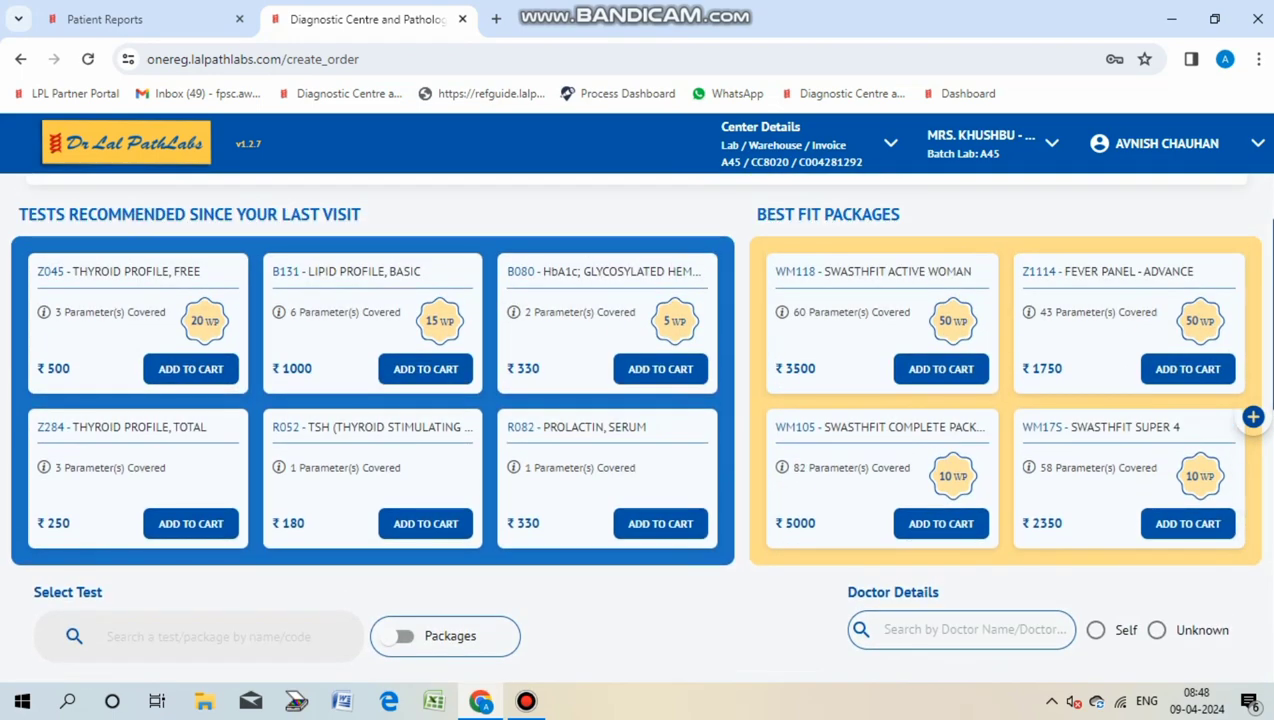
{"action": "scroll", "coordinate": [637, 420], "scroll_direction": "down", "scroll_amount": 4}
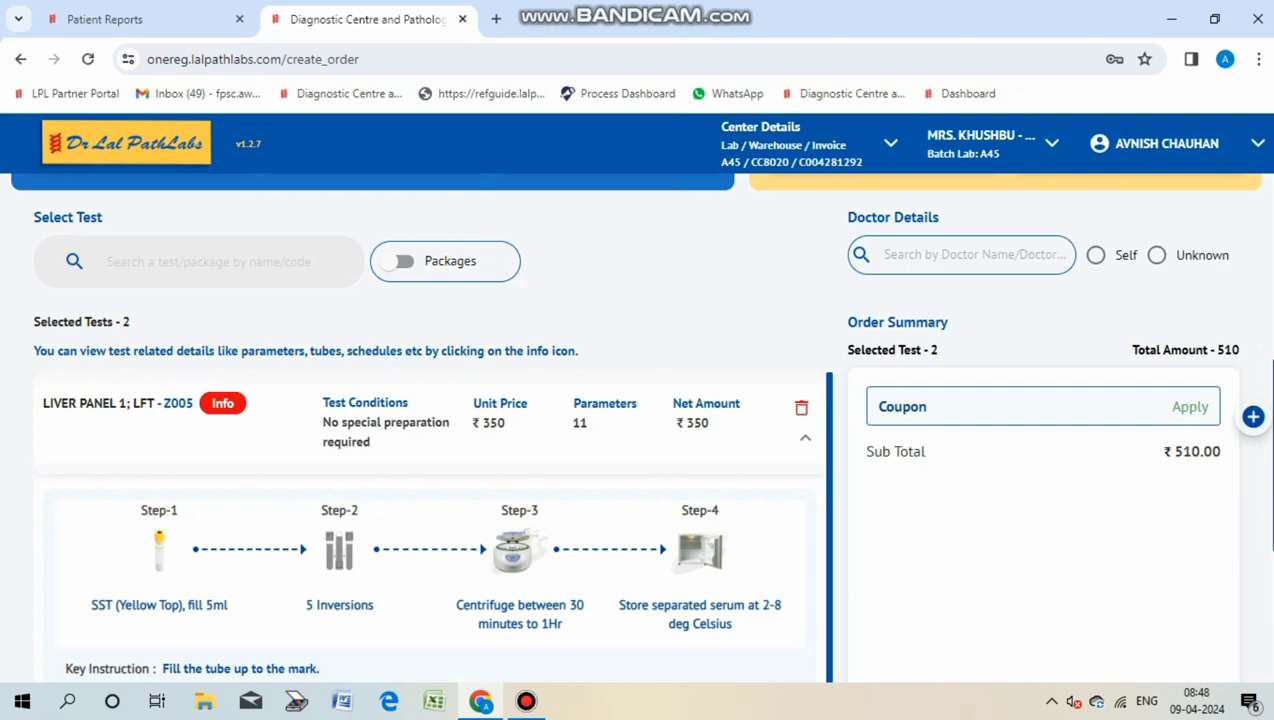
{"action": "left_click", "coordinate": [1096, 255]}
{"action": "scroll", "coordinate": [637, 420], "scroll_direction": "down", "scroll_amount": 4}
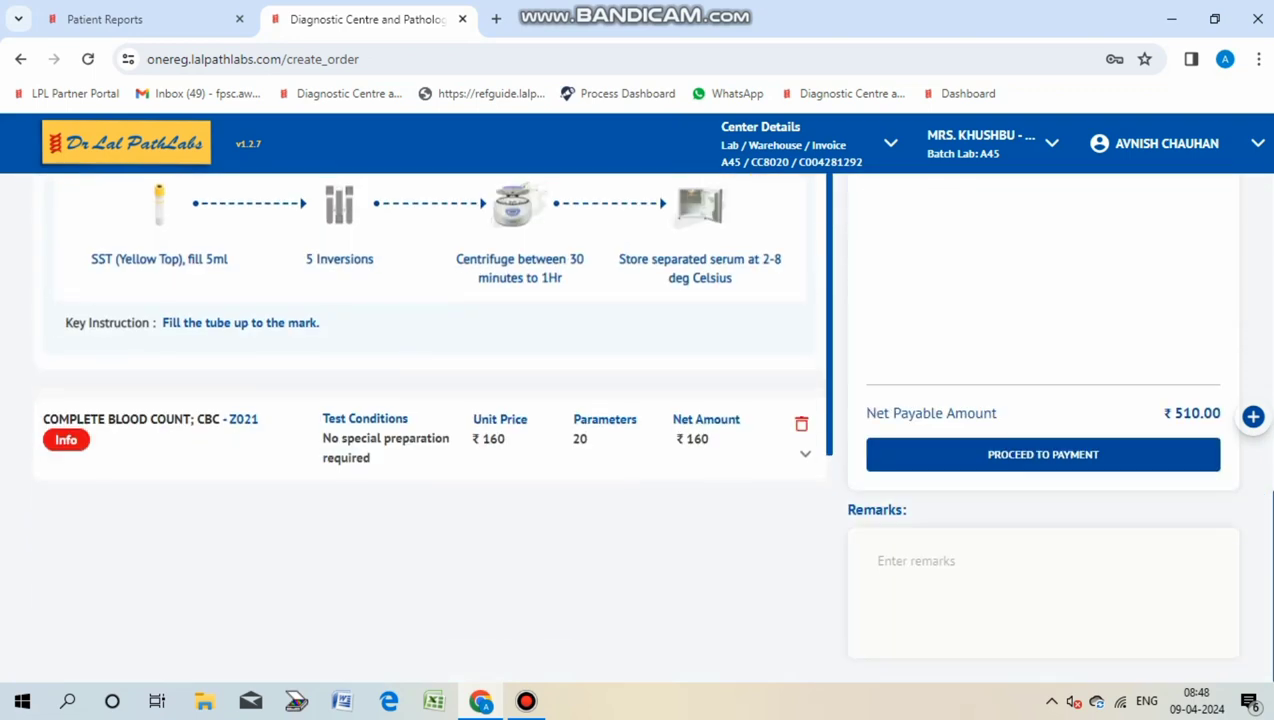
{"action": "scroll", "coordinate": [637, 420], "scroll_direction": "up", "scroll_amount": 4}
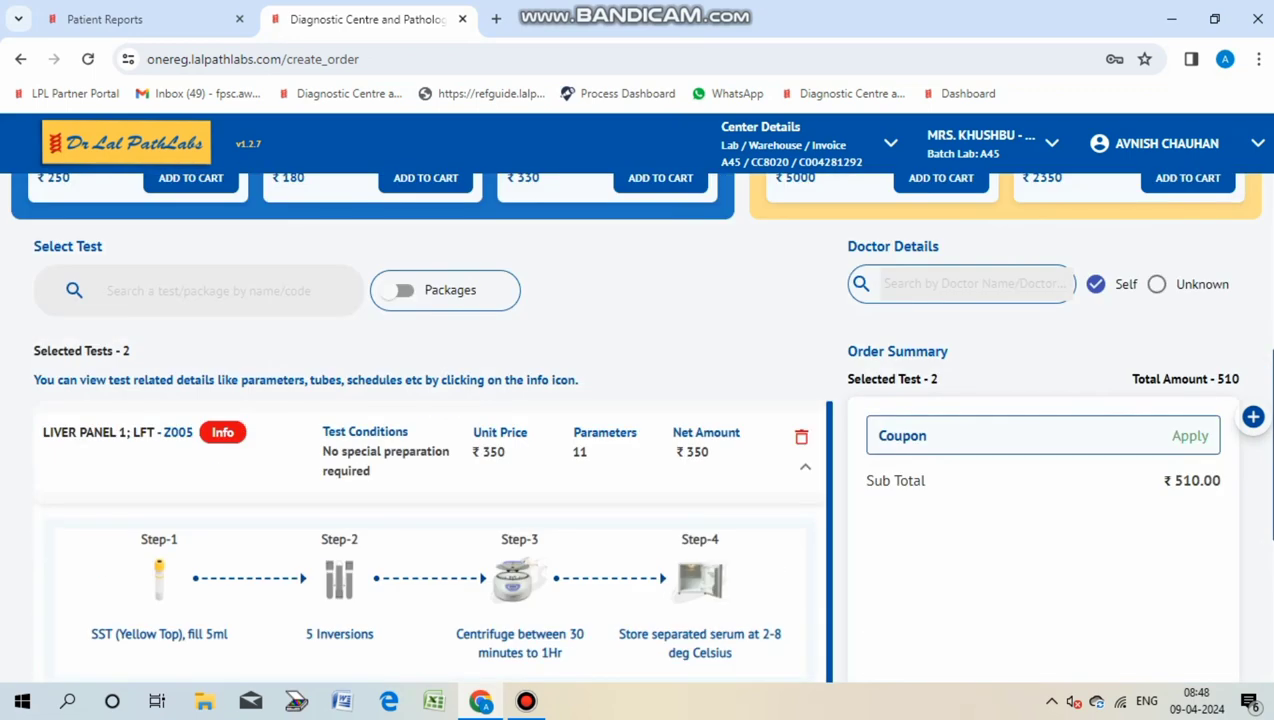
{"action": "scroll", "coordinate": [637, 420], "scroll_direction": "up", "scroll_amount": 5}
{"action": "scroll", "coordinate": [637, 420], "scroll_direction": "down", "scroll_amount": 8}
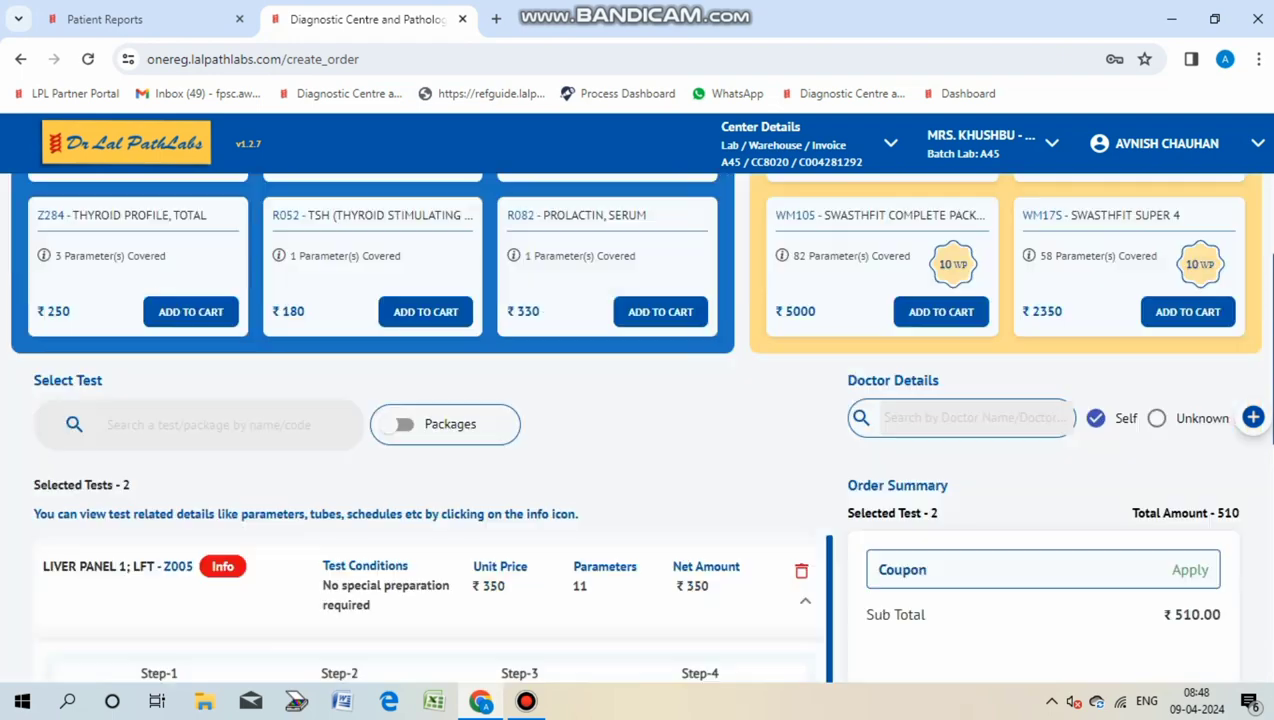
Step: Enter the lab number for the SST and EDTA samples, certify the collection and confirm
{"action": "left_click", "coordinate": [1043, 454]}
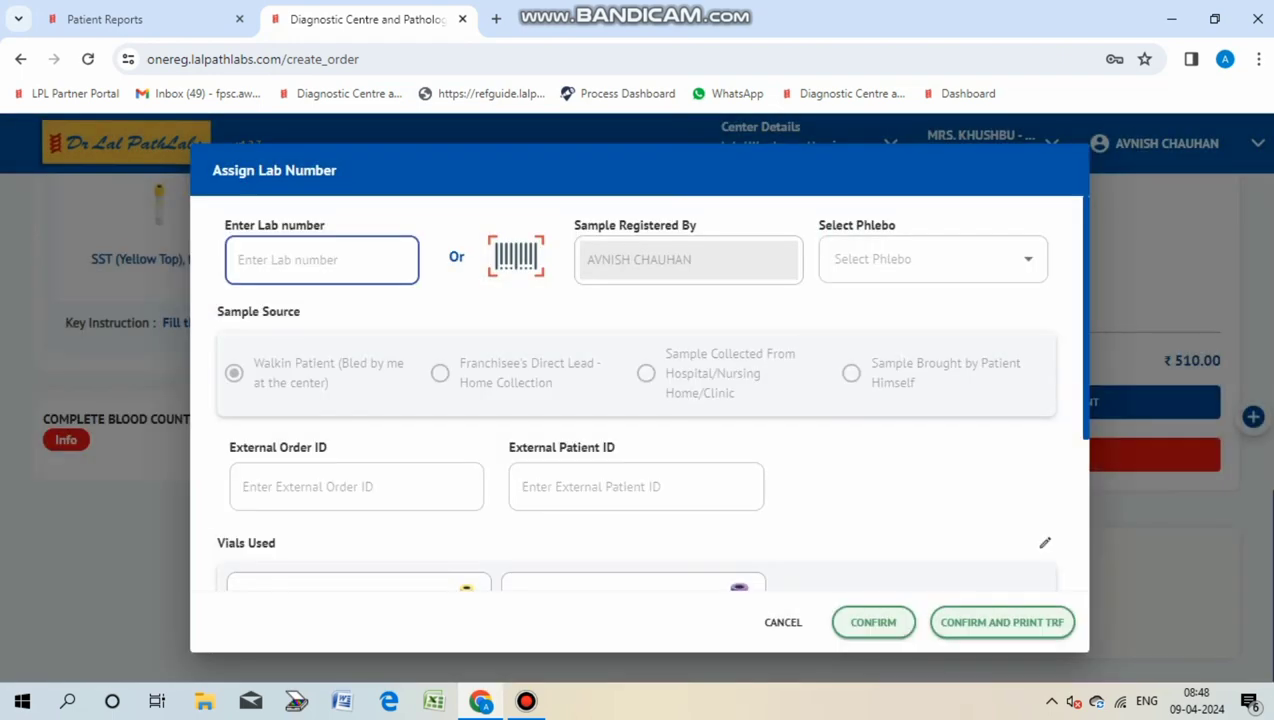
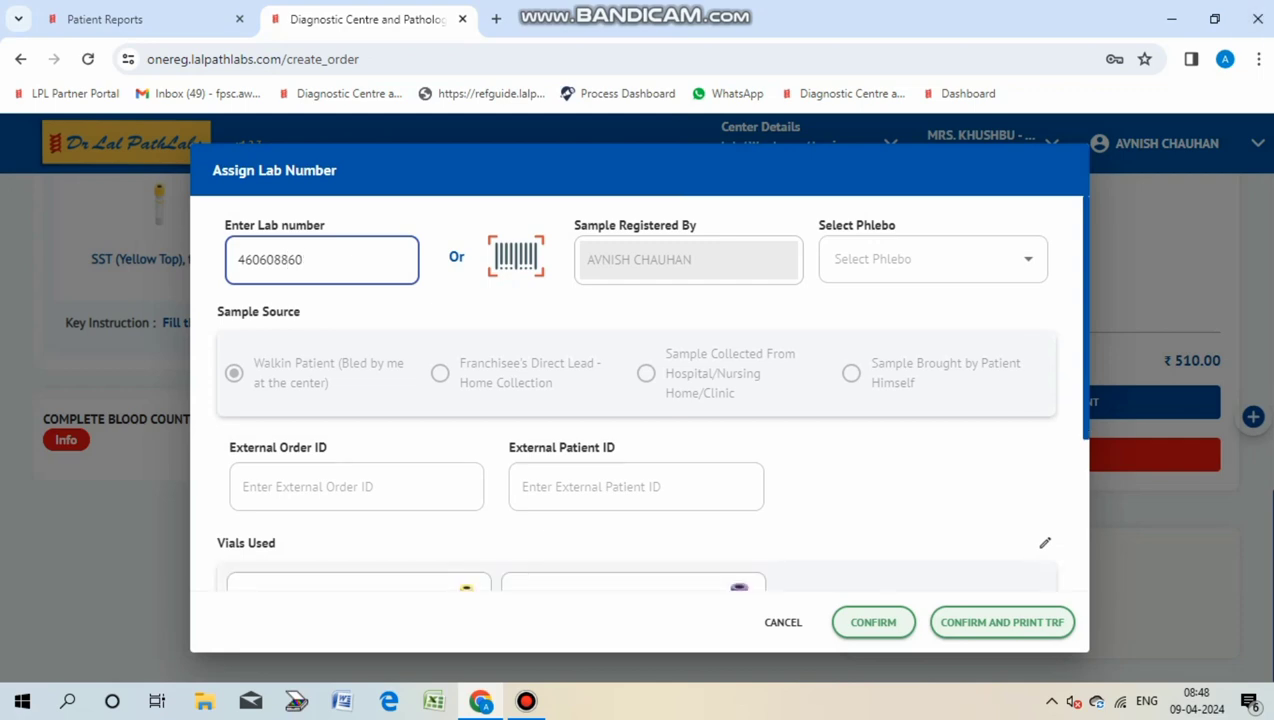
{"action": "scroll", "coordinate": [640, 420], "scroll_direction": "down", "scroll_amount": 3}
{"action": "left_click", "coordinate": [1039, 456]}
{"action": "scroll", "coordinate": [640, 400], "scroll_direction": "up", "scroll_amount": 3}
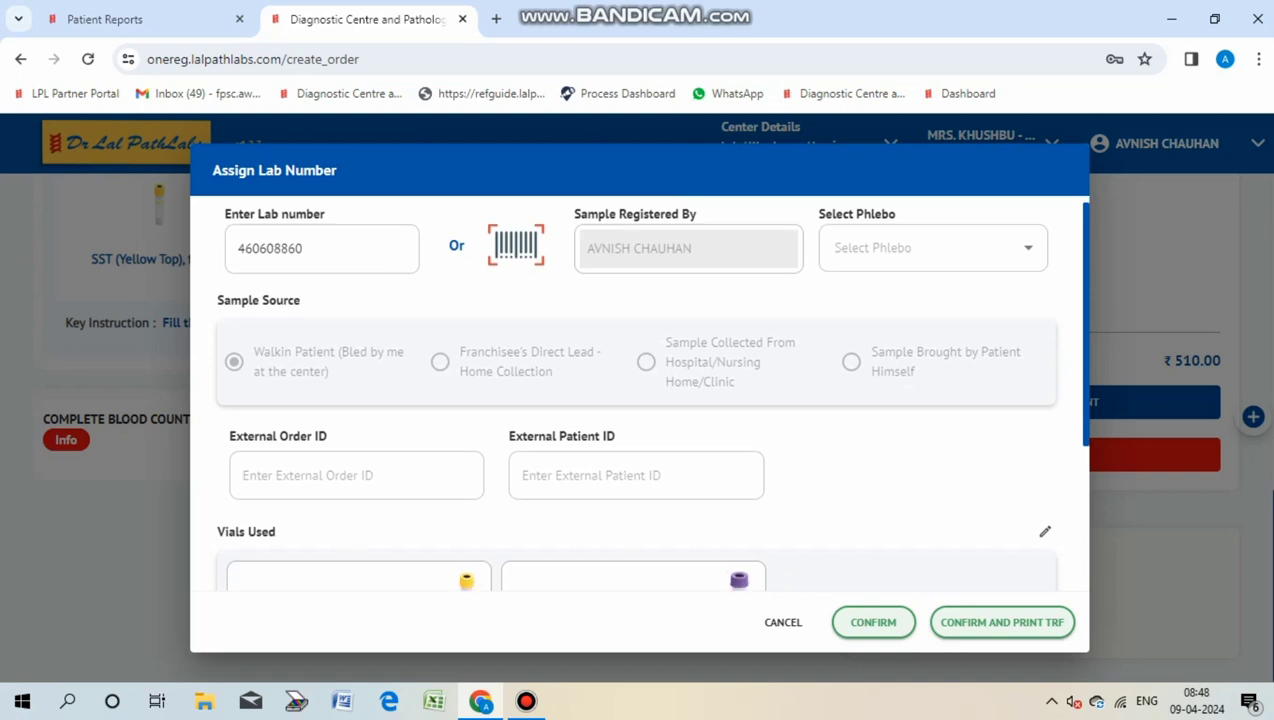
{"action": "scroll", "coordinate": [640, 400], "scroll_direction": "down", "scroll_amount": 3}
{"action": "scroll", "coordinate": [640, 400], "scroll_direction": "up", "scroll_amount": 3}
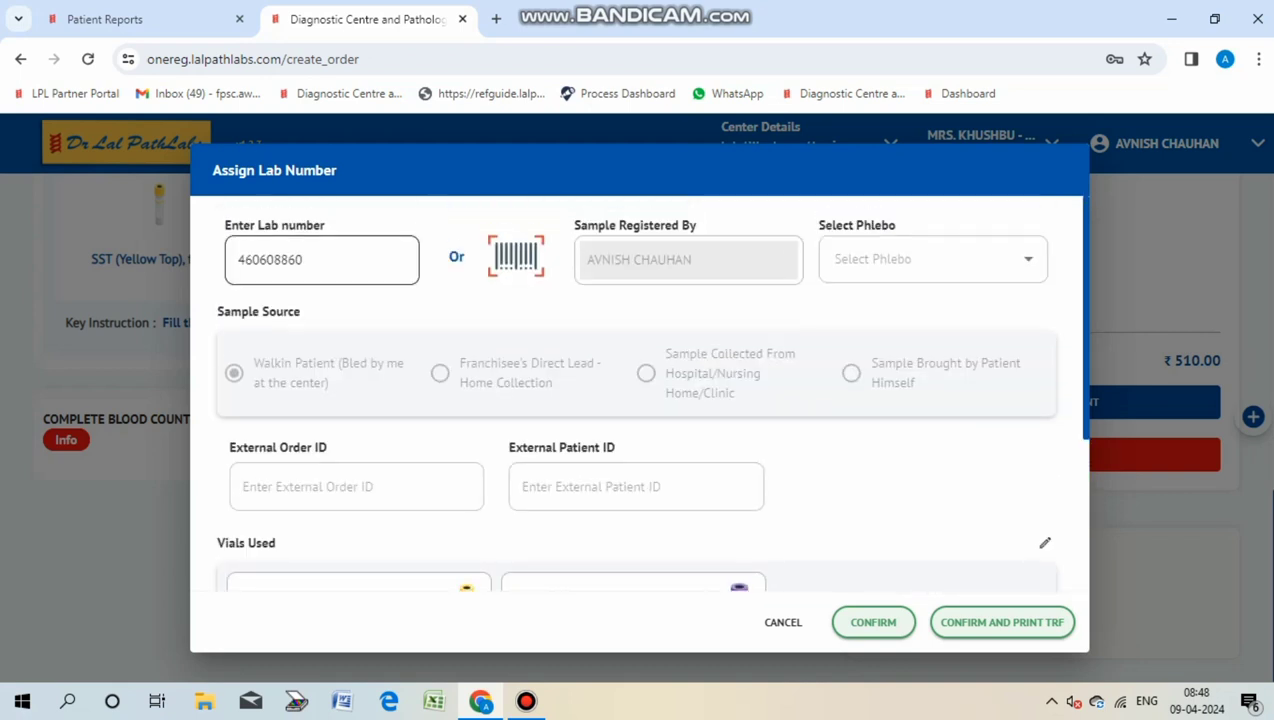
{"action": "scroll", "coordinate": [640, 400], "scroll_direction": "down", "scroll_amount": 3}
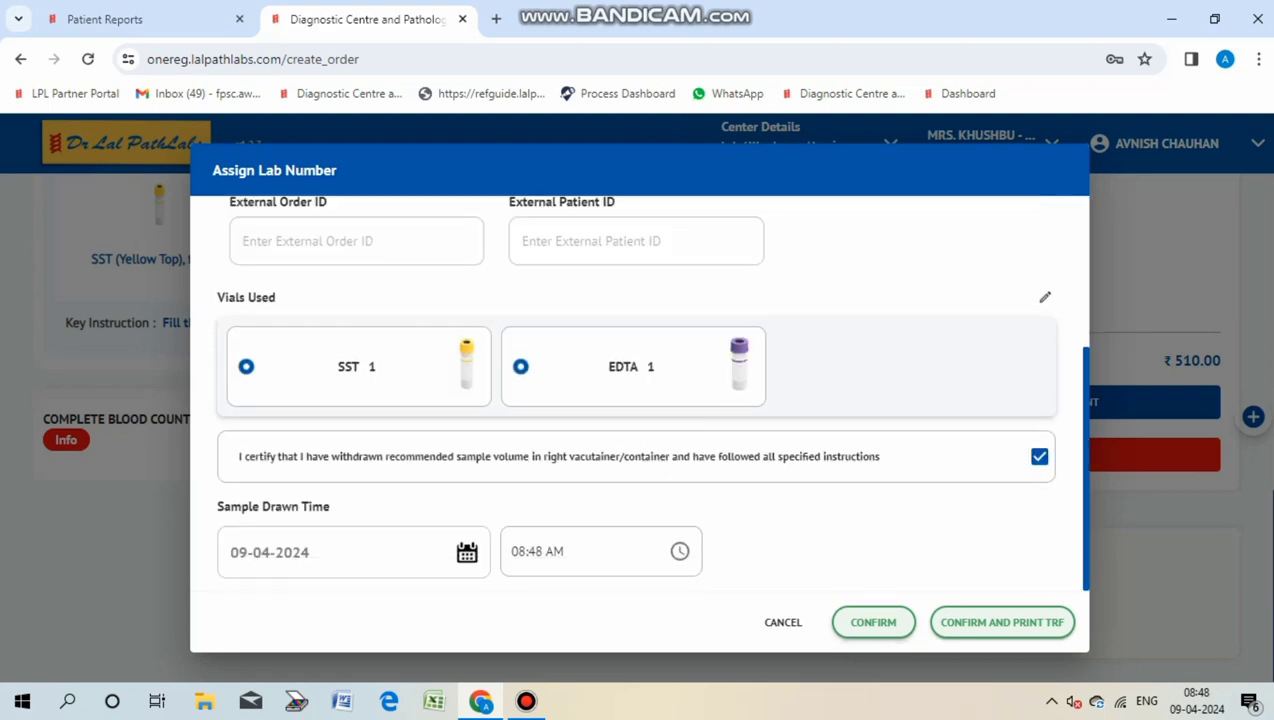
{"action": "key", "text": "Return"}
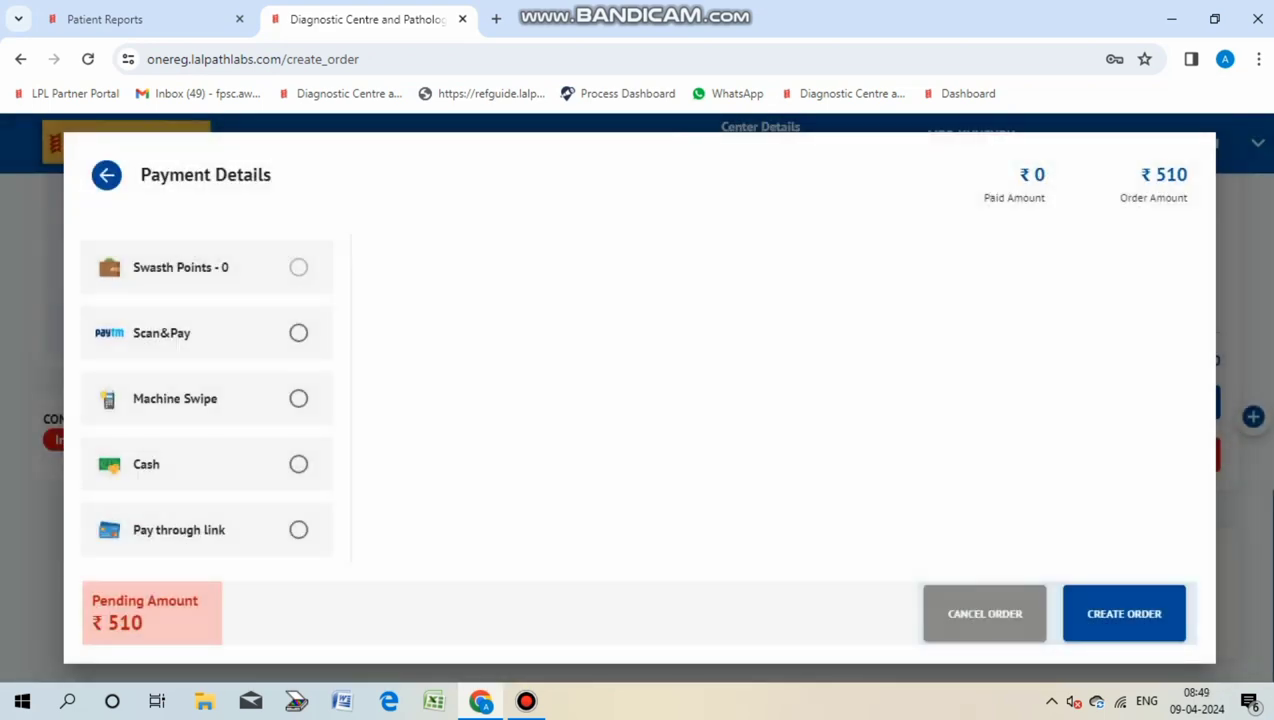
Step: Record the ₹510 payment as cash received and create the order
{"action": "left_click", "coordinate": [298, 464]}
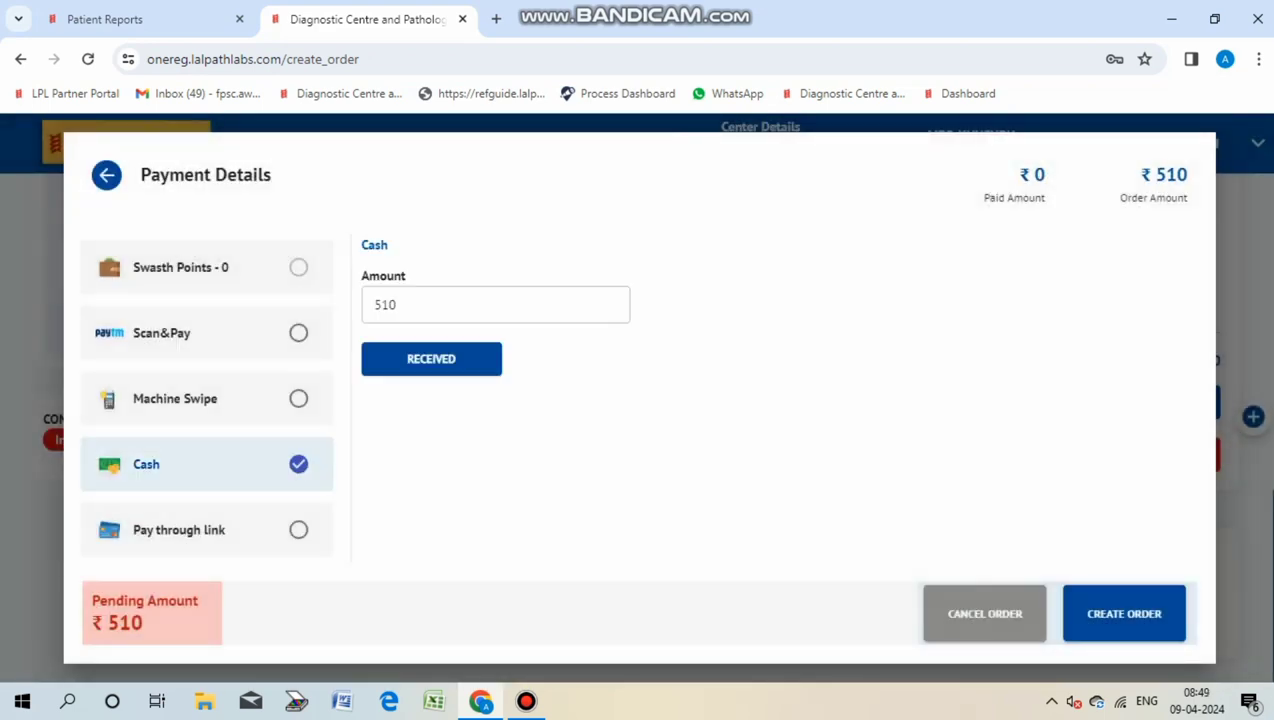
{"action": "left_click", "coordinate": [432, 358]}
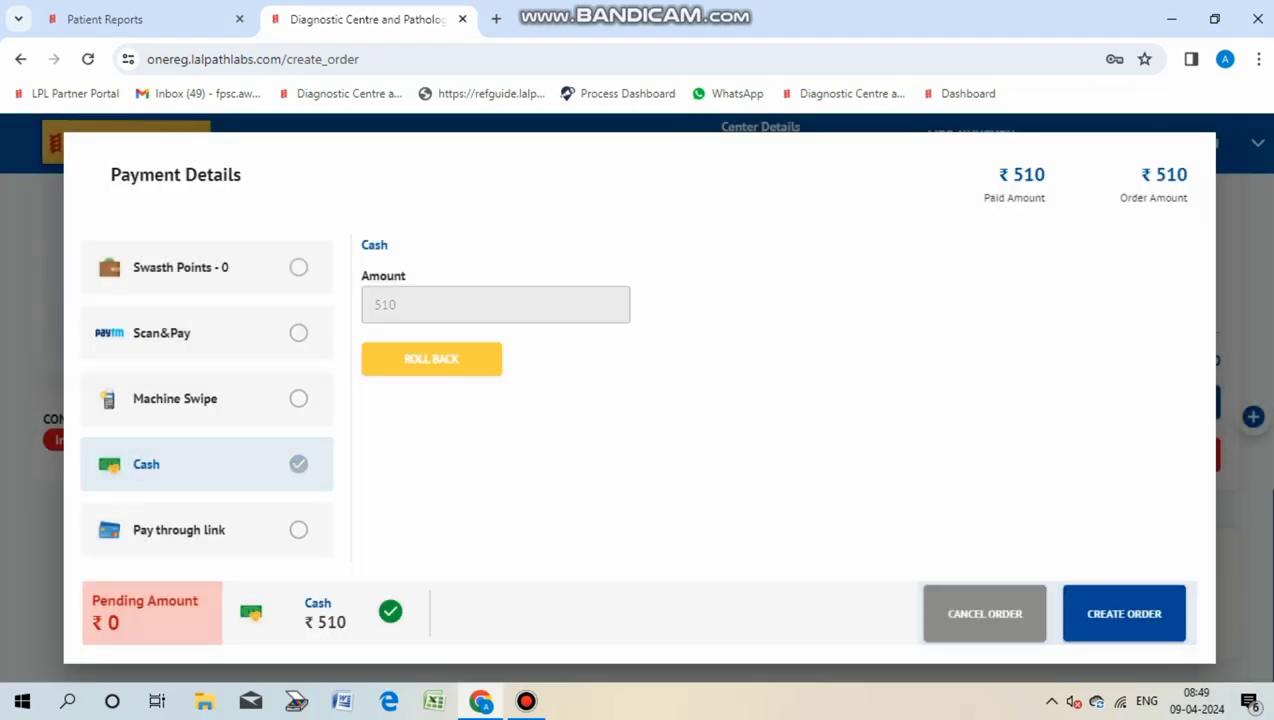
{"action": "key", "text": "Return"}
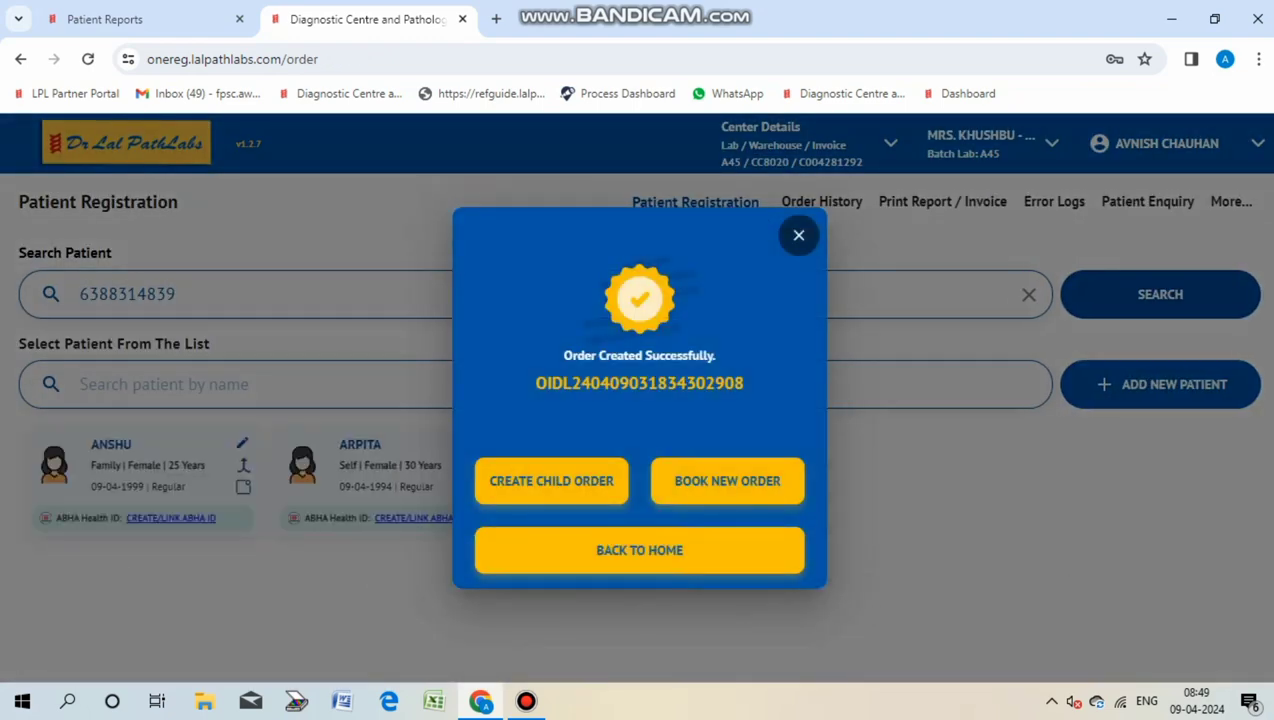
Step: Return home, review the ₹510 order's invoice cum cash receipt, then close the preview
{"action": "left_click", "coordinate": [656, 548]}
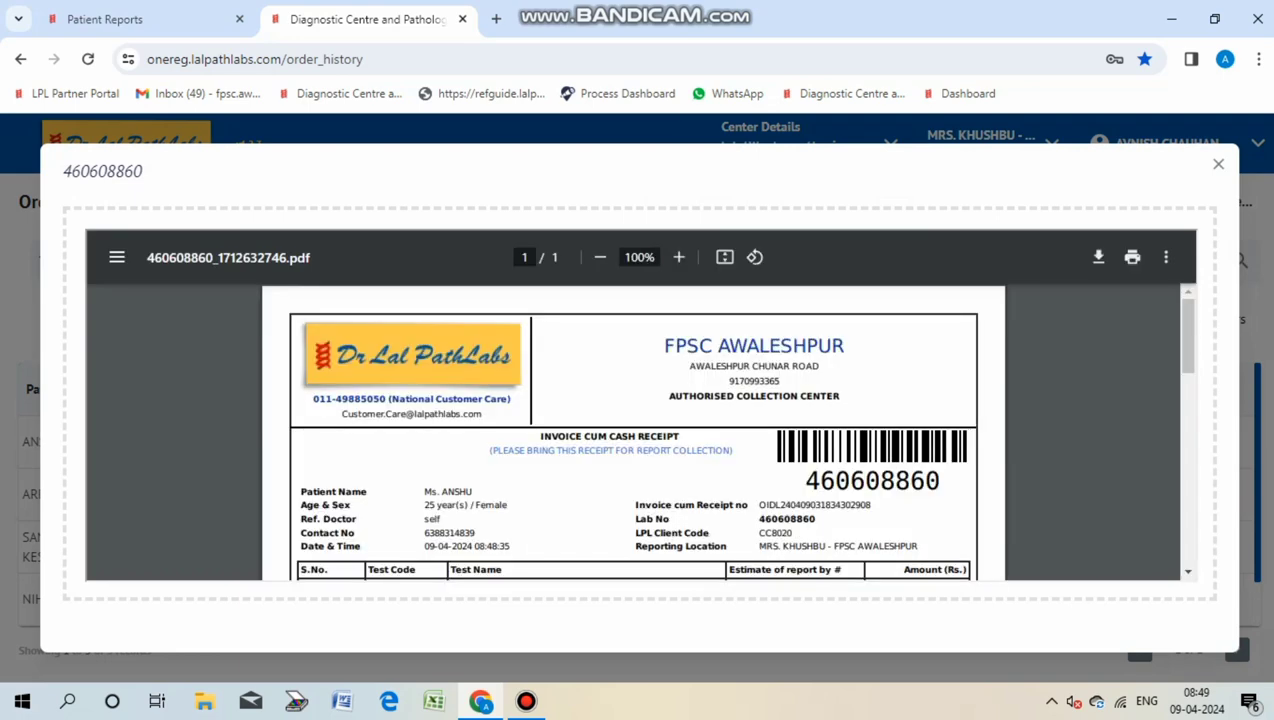
{"action": "scroll", "coordinate": [633, 432], "scroll_direction": "down", "scroll_amount": 3}
{"action": "scroll", "coordinate": [633, 432], "scroll_direction": "up", "scroll_amount": 3}
{"action": "left_click", "coordinate": [1218, 164]}
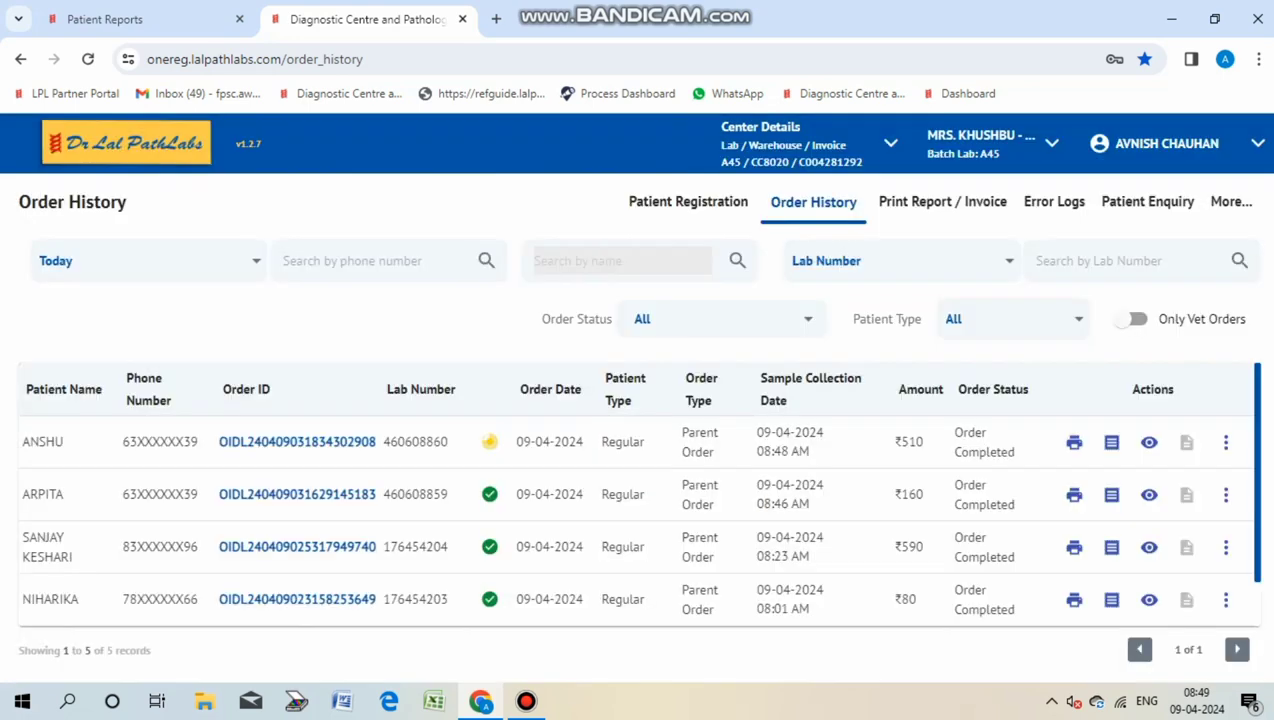